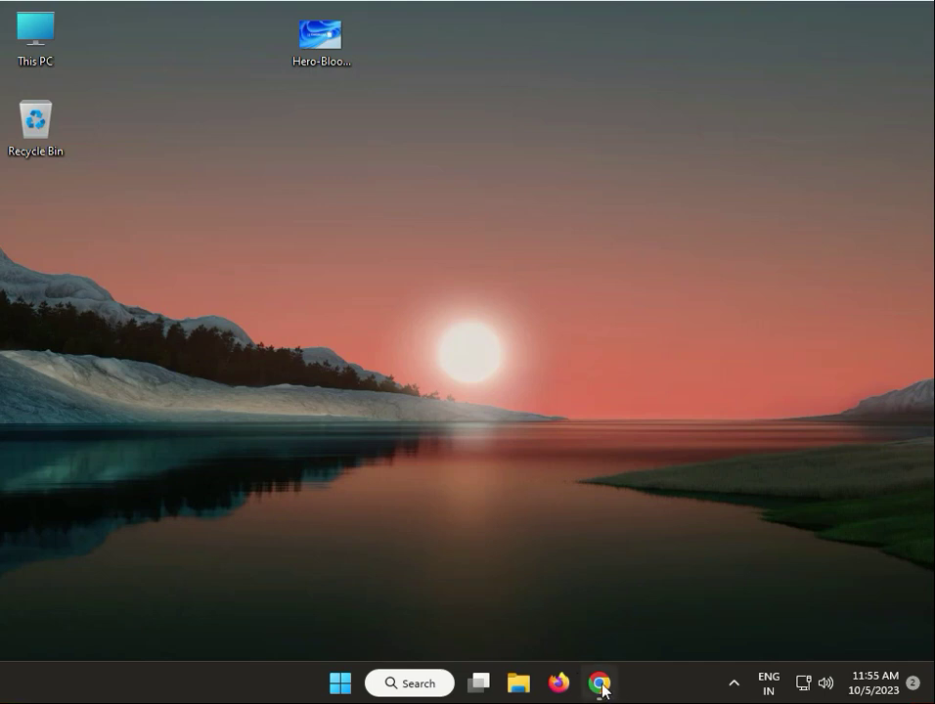
Step: Refresh the desktop from its right-click menu
{"action": "left_click", "coordinate": [372, 365]}
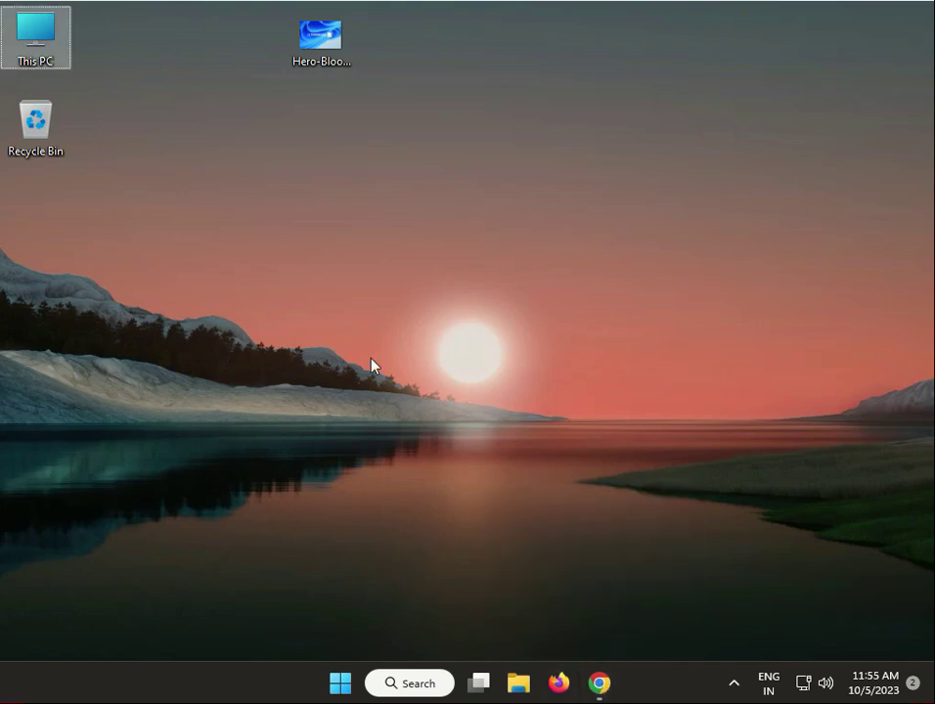
{"action": "right_click", "coordinate": [398, 413]}
{"action": "left_click", "coordinate": [436, 204]}
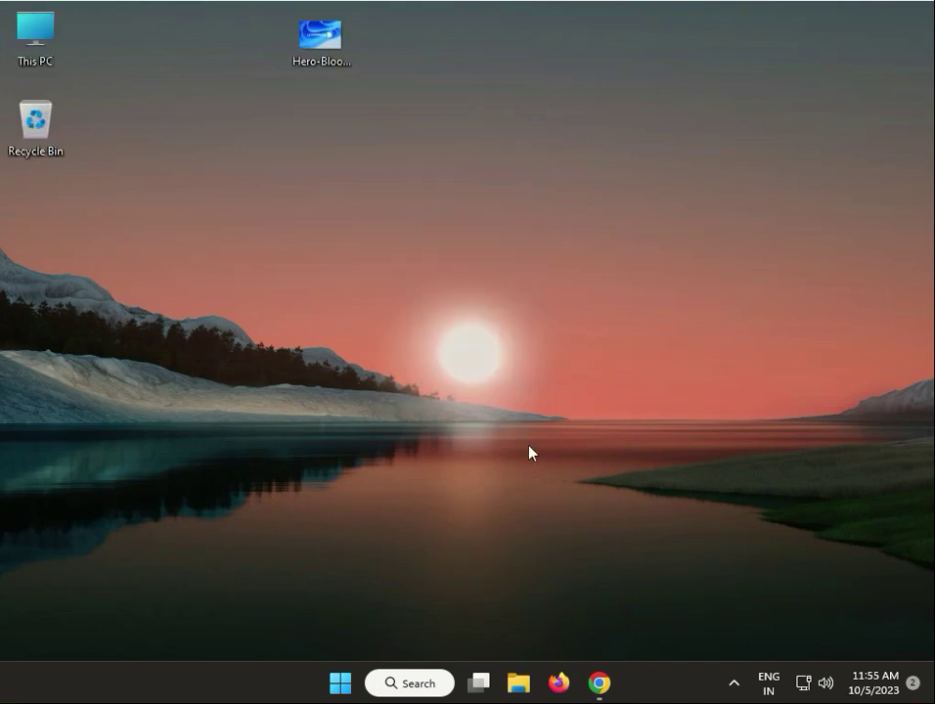
Step: In Device Manager, search automatically for a newer Microsoft Basic Display Adapter driver
{"action": "right_click", "coordinate": [341, 681]}
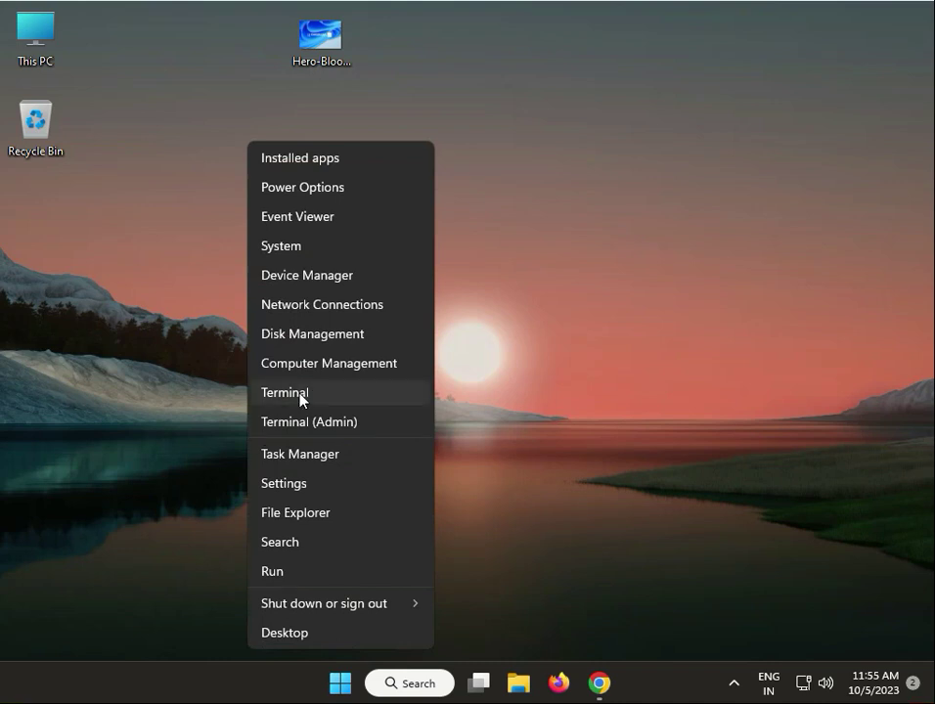
{"action": "left_click", "coordinate": [314, 283]}
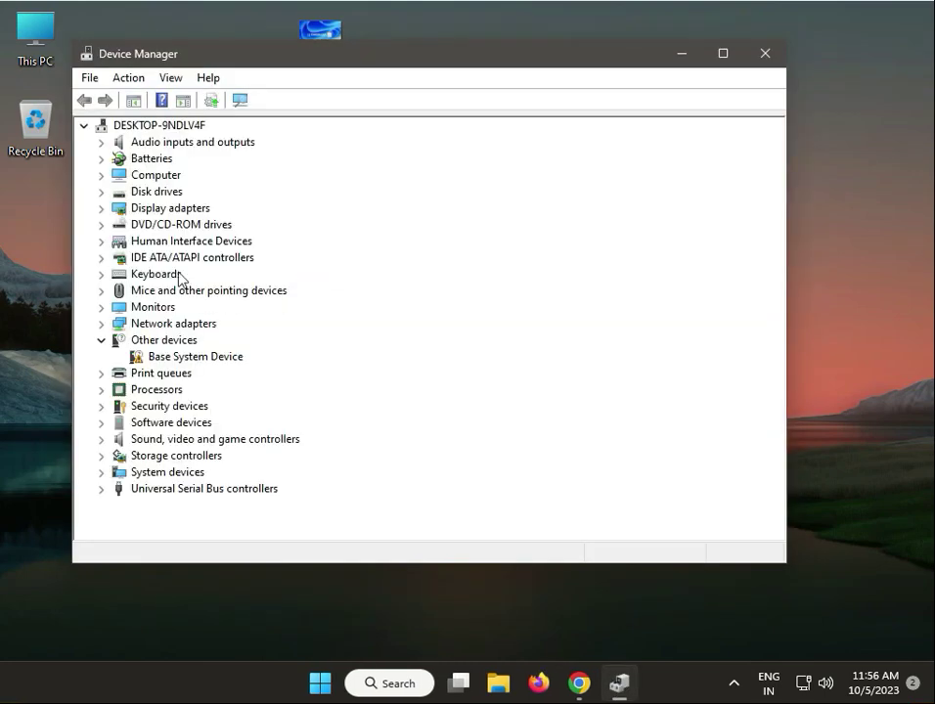
{"action": "left_click", "coordinate": [101, 207]}
{"action": "left_click", "coordinate": [205, 225]}
{"action": "right_click", "coordinate": [205, 225]}
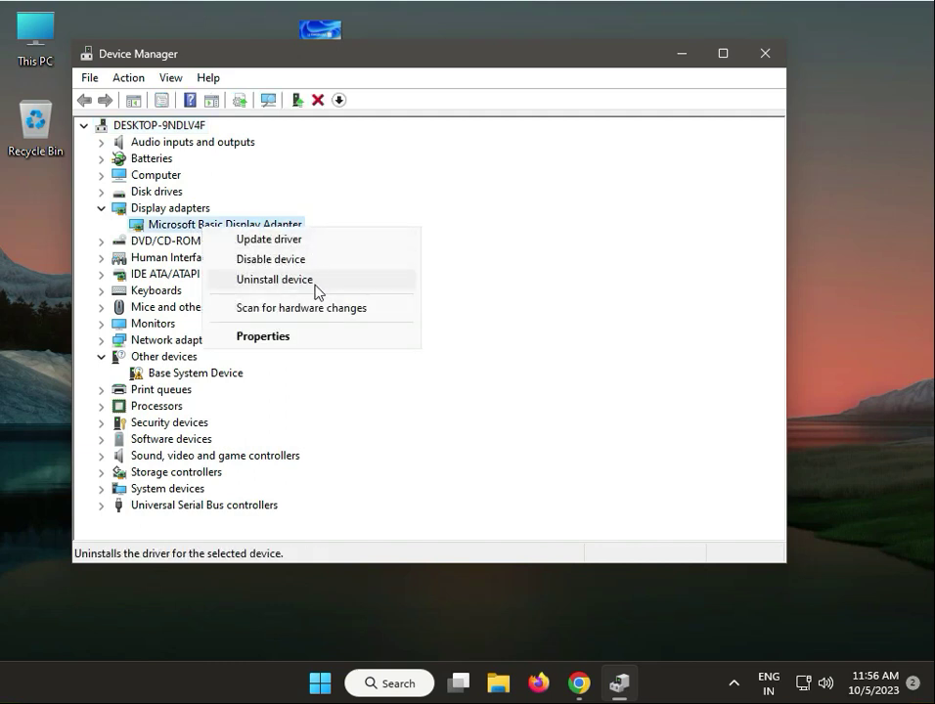
{"action": "left_click", "coordinate": [488, 248]}
{"action": "right_click", "coordinate": [262, 228]}
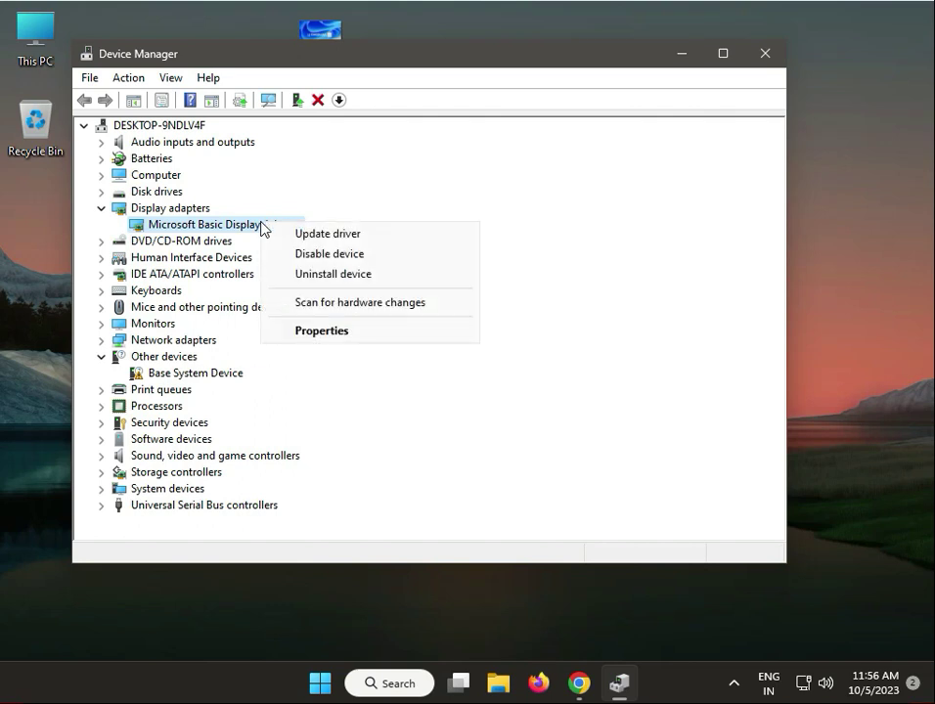
{"action": "left_click", "coordinate": [313, 234]}
{"action": "left_click", "coordinate": [422, 297]}
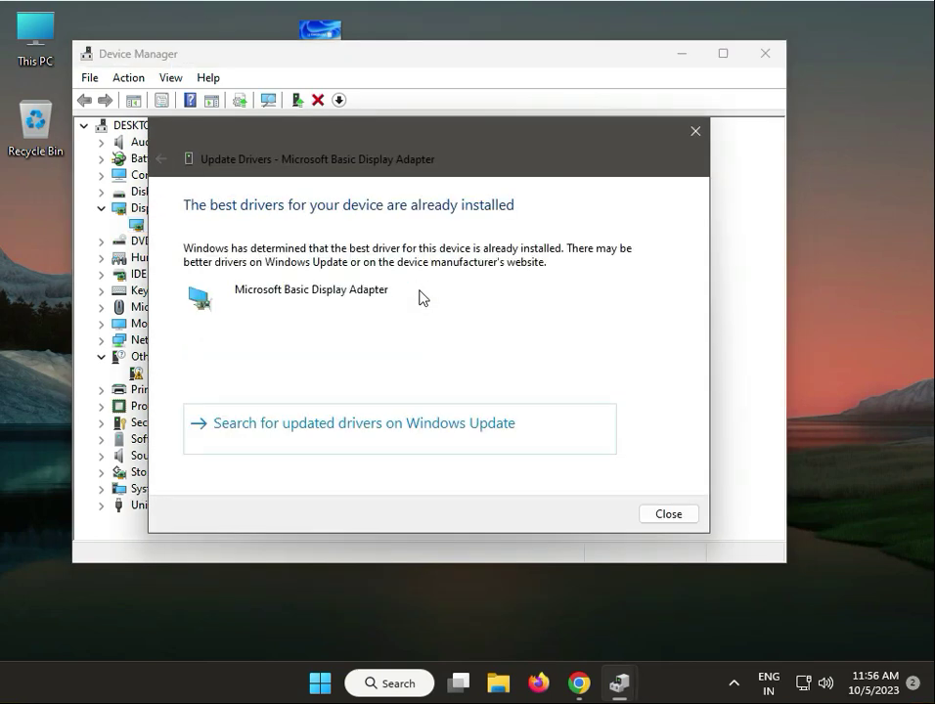
{"action": "left_click", "coordinate": [669, 515]}
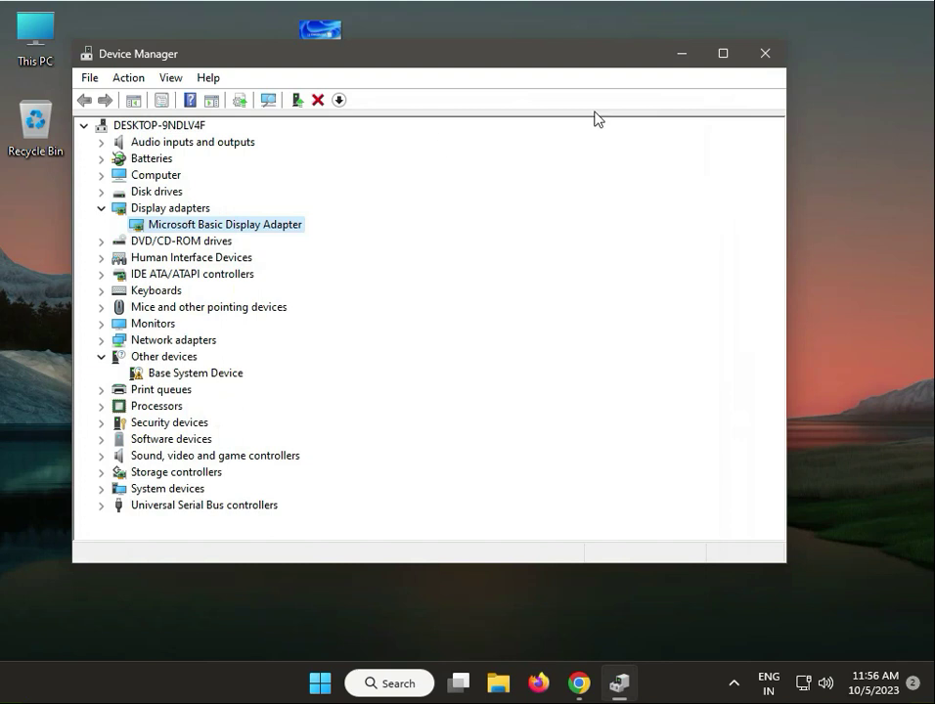
{"action": "left_click", "coordinate": [762, 51]}
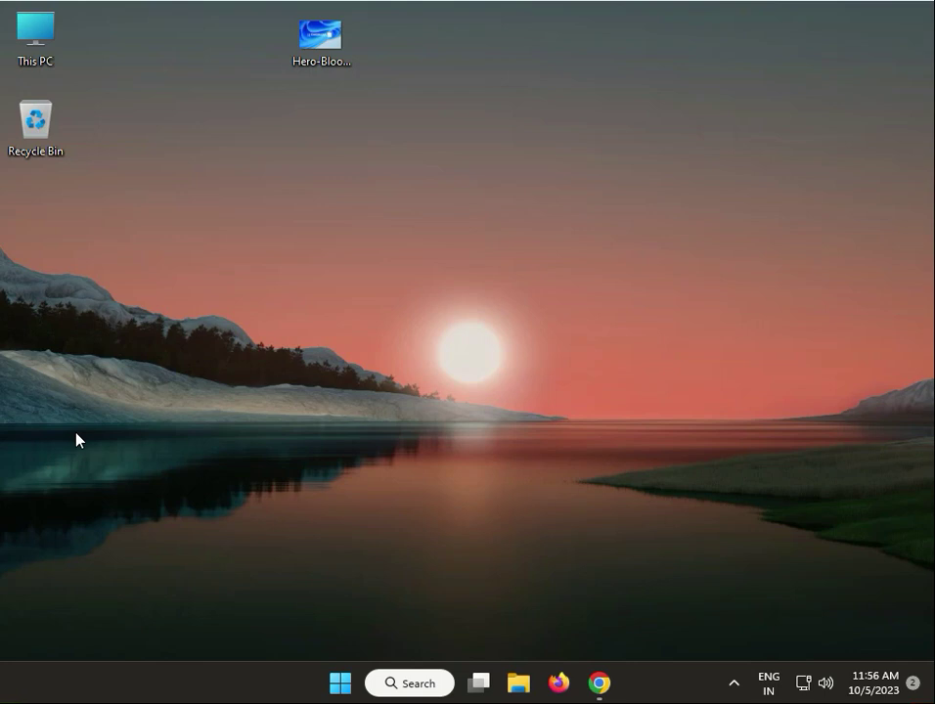
Step: Bring Chrome forward with a new tab and close the two old NVIDIA driver tabs
{"action": "left_click", "coordinate": [598, 683]}
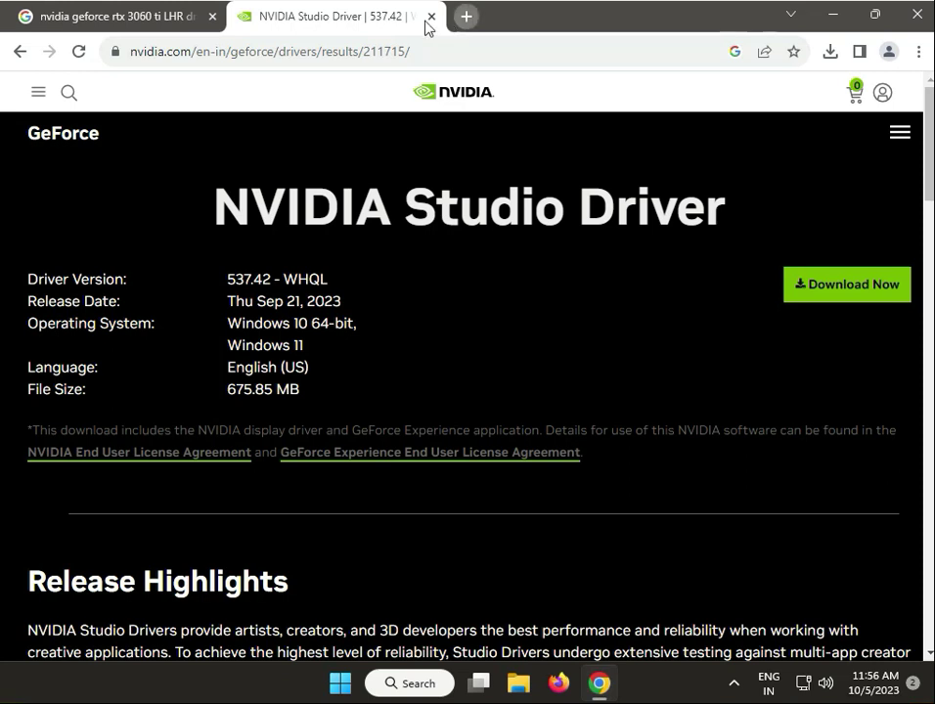
{"action": "key", "text": "ctrl+t"}
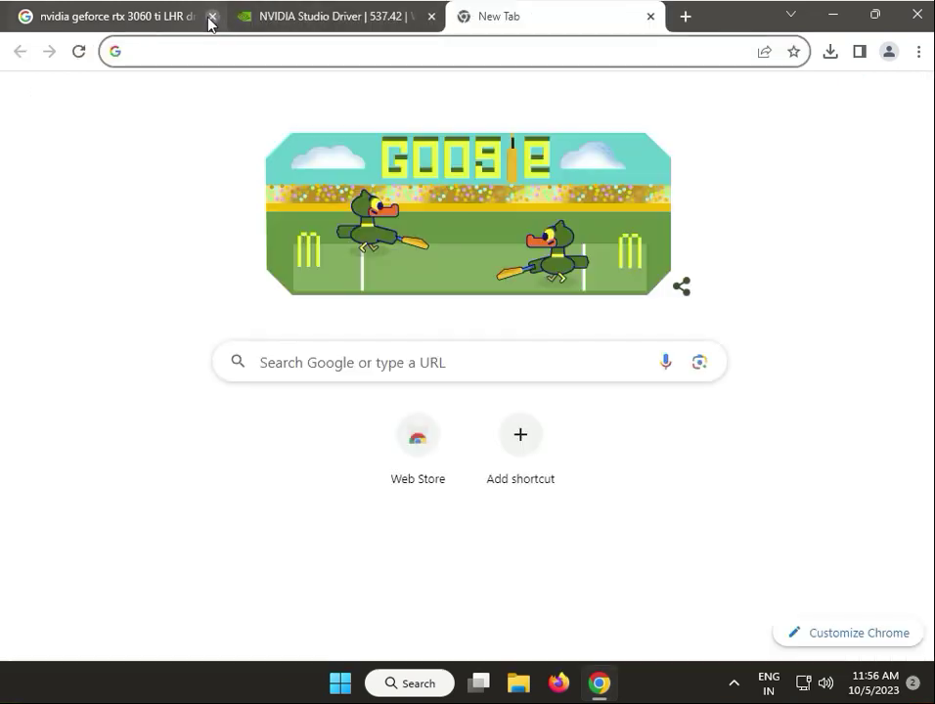
{"action": "left_click", "coordinate": [210, 17]}
Step: Enter the query 'microsoft visual c++ downlao' in the Google search box
{"action": "left_click", "coordinate": [351, 354]}
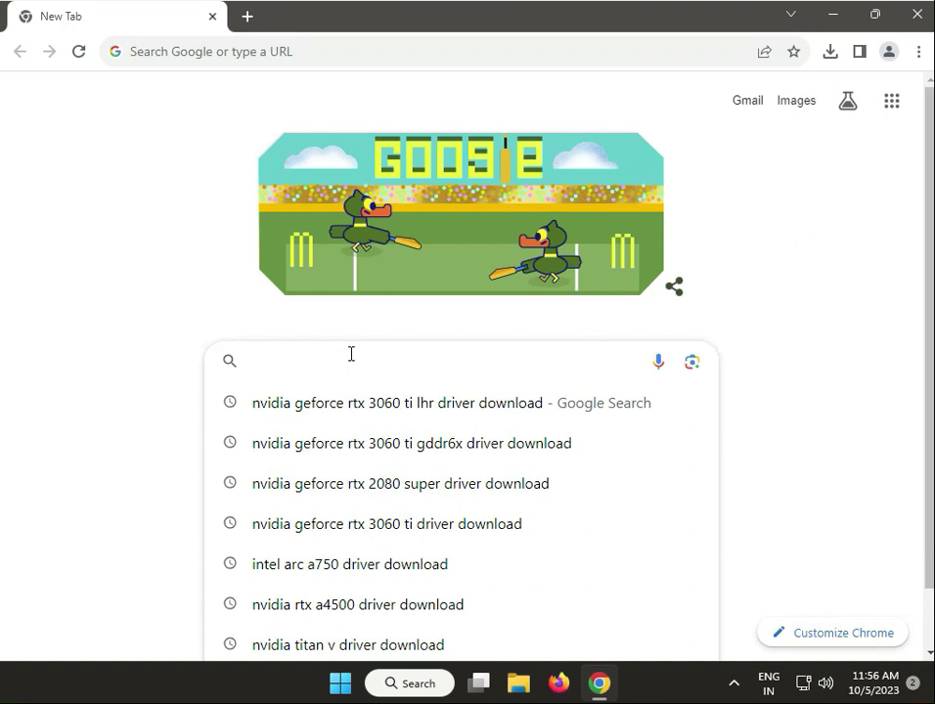
{"action": "type", "text": "microsoft"}
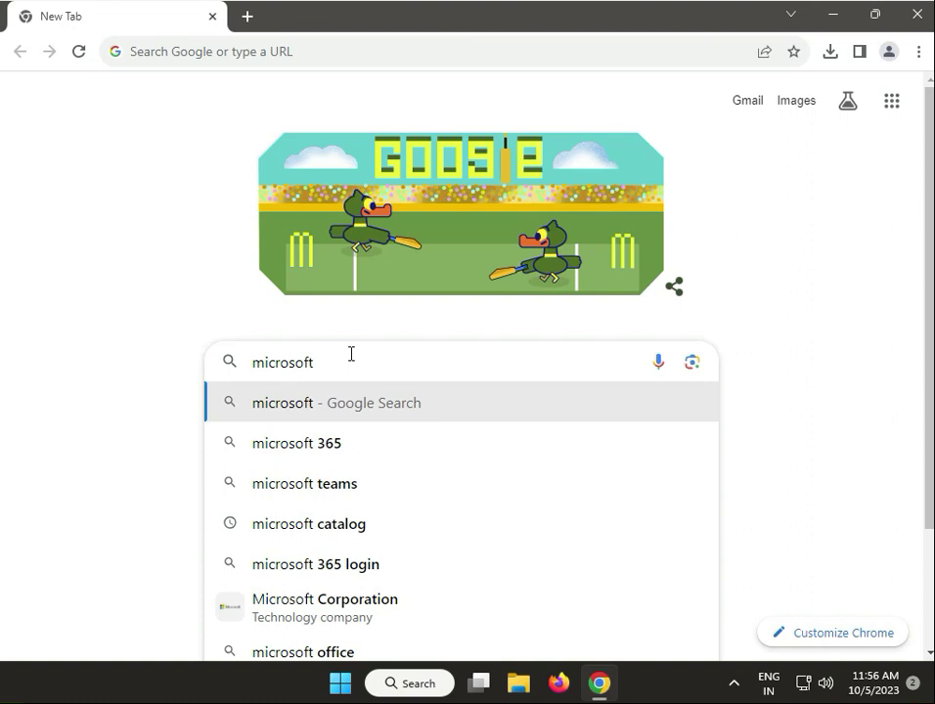
{"action": "type", "text": " visual c"}
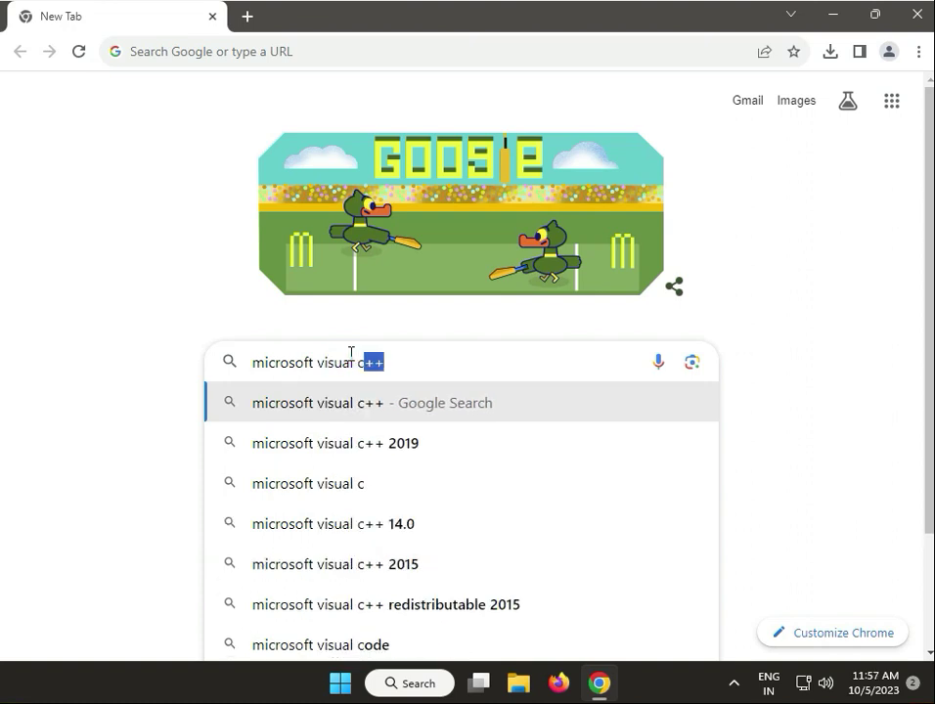
{"action": "type", "text": "=="}
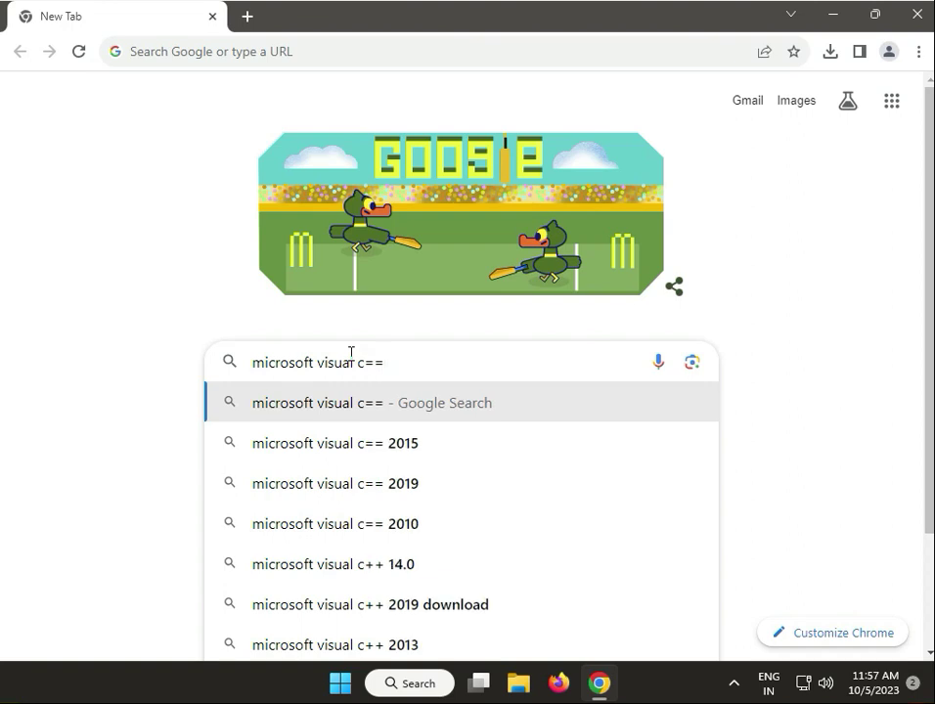
{"action": "key", "text": "BackSpace"}
{"action": "key", "text": "BackSpace"}
{"action": "type", "text": "++"}
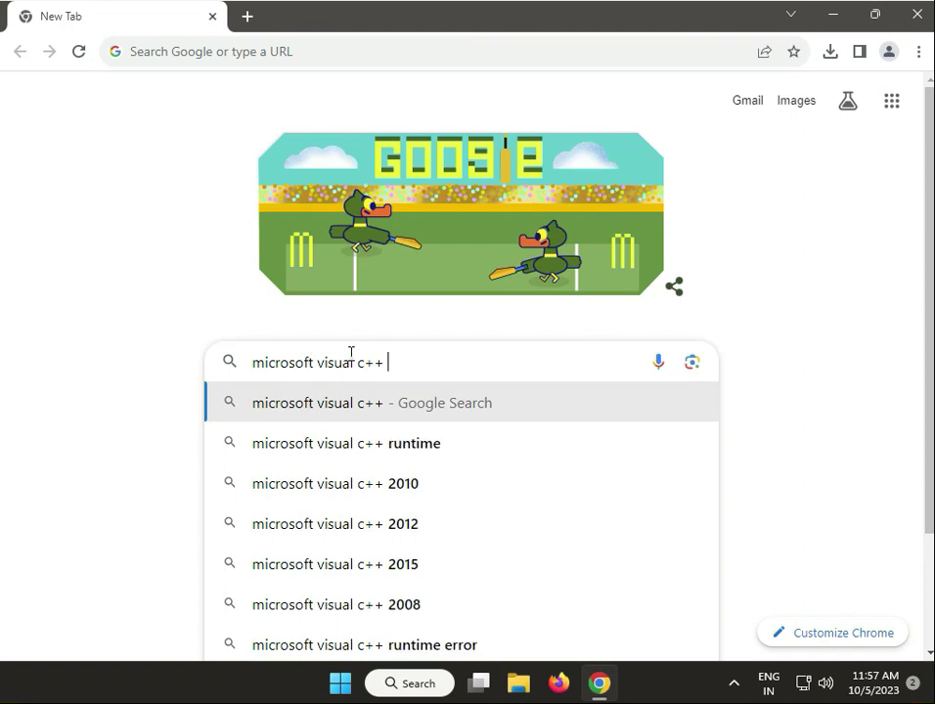
{"action": "type", "text": " downlao"}
Step: From the Microsoft Learn Visual Studio 2015–2022 section, download the X64 VC_redist.x64.exe installer
{"action": "left_click", "coordinate": [387, 447]}
{"action": "left_click", "coordinate": [157, 299]}
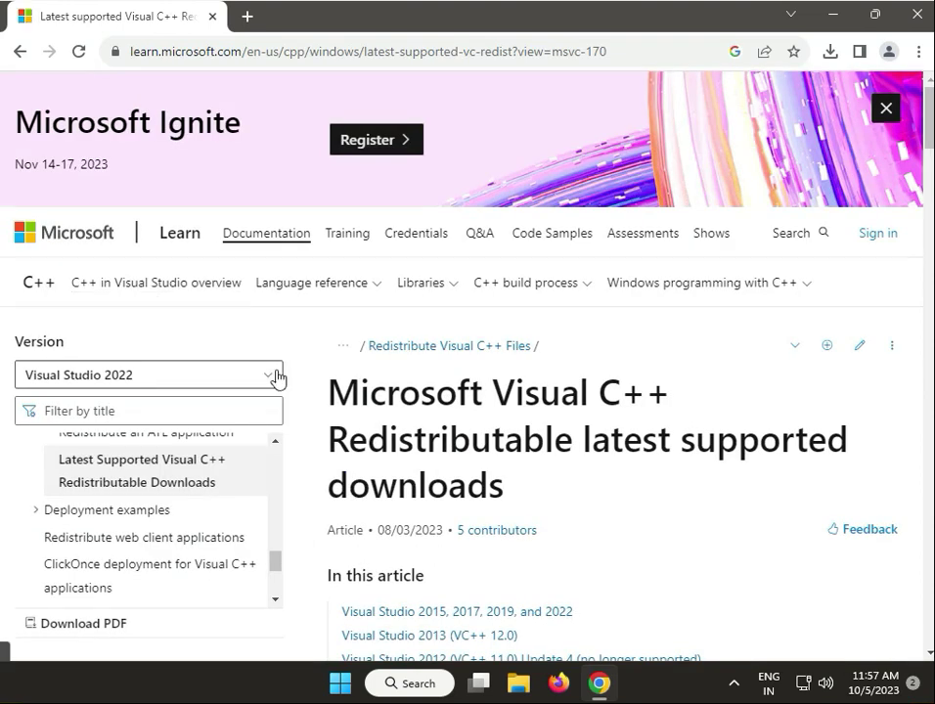
{"action": "scroll", "coordinate": [562, 567], "scroll_direction": "down", "scroll_amount": 3}
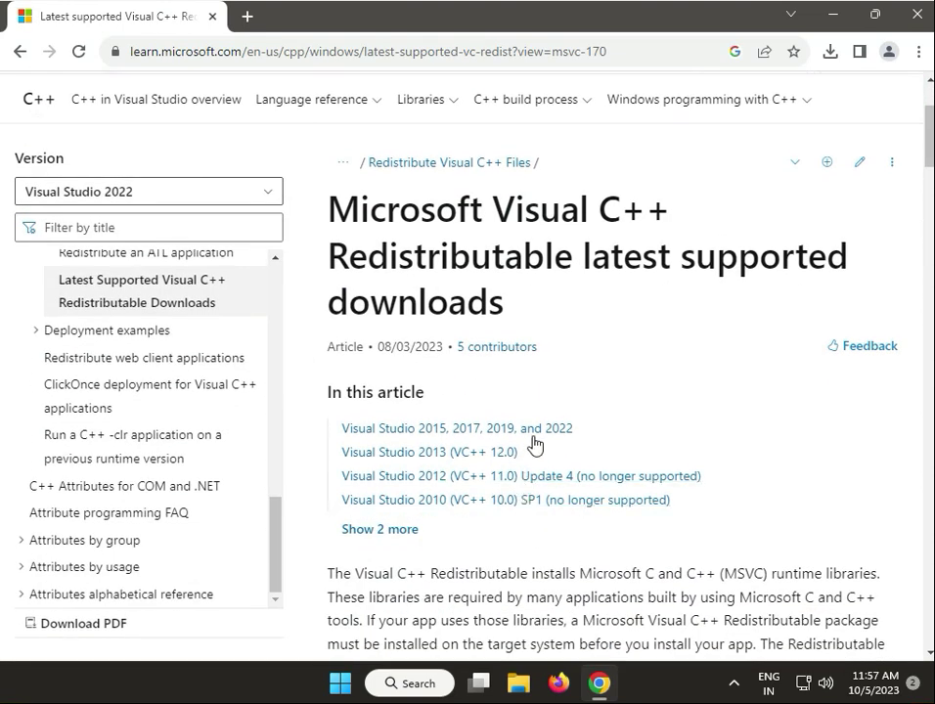
{"action": "left_click", "coordinate": [534, 441]}
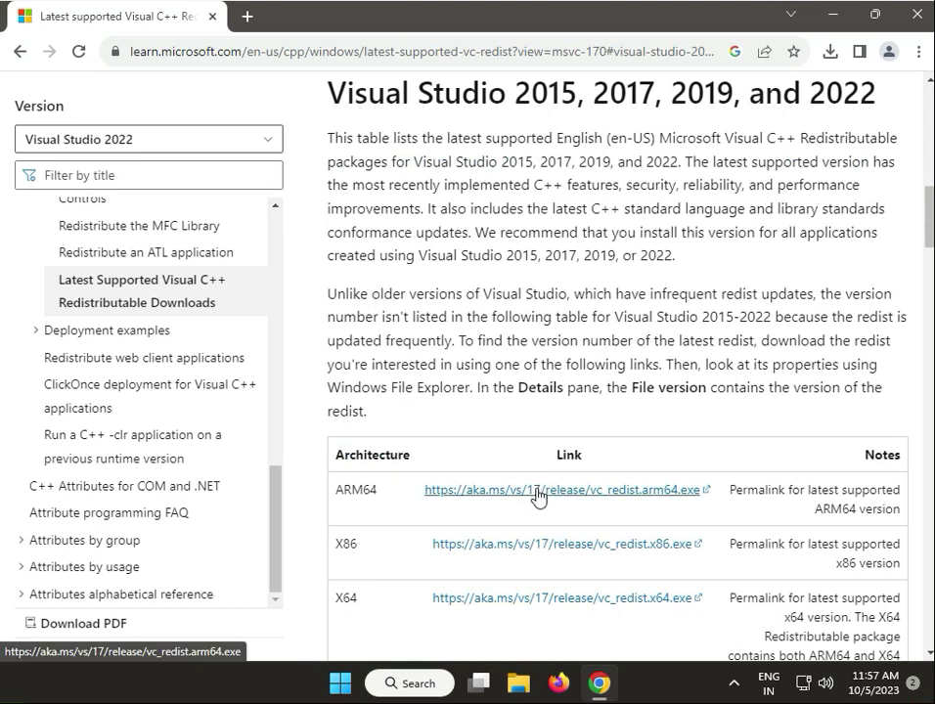
{"action": "left_click", "coordinate": [552, 604]}
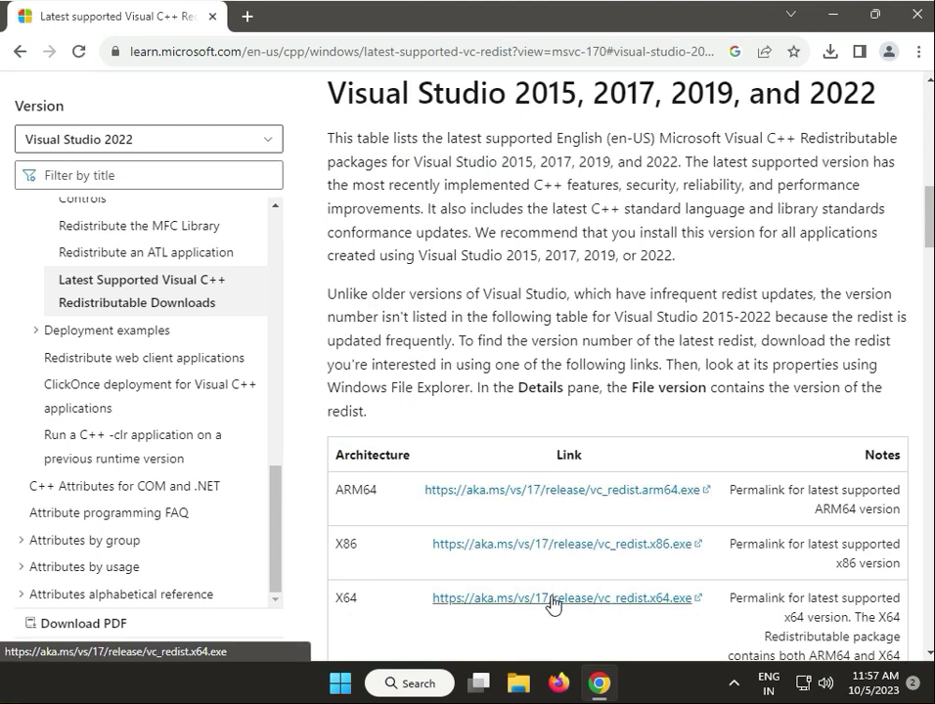
{"action": "left_click", "coordinate": [830, 51]}
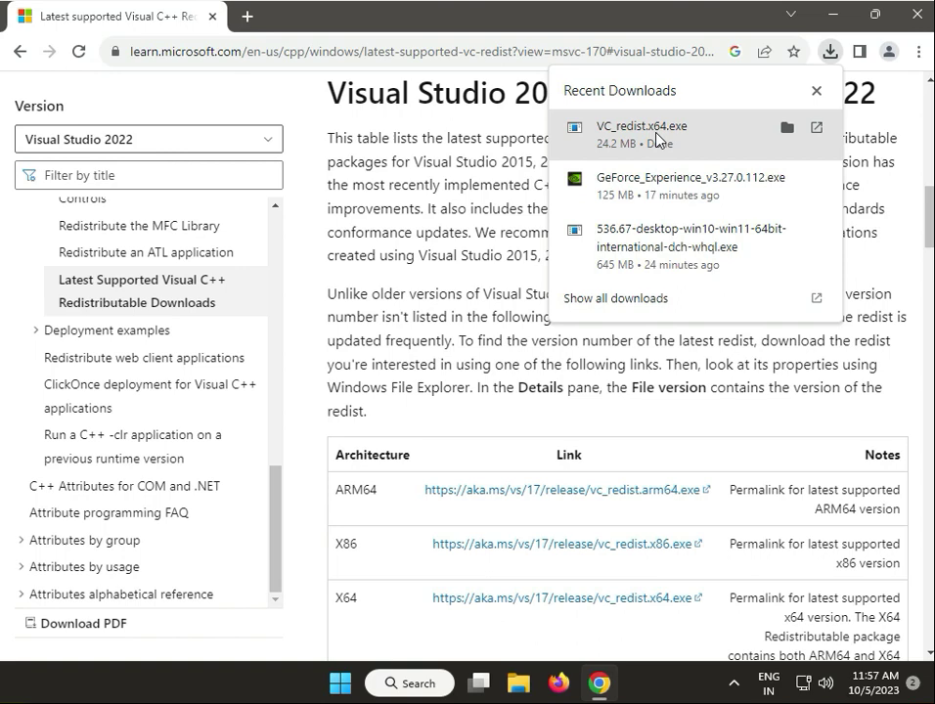
Step: Run VC_redist.x64.exe, accept the license, install redistributable 14.36.32532 and close the setup
{"action": "left_click", "coordinate": [657, 140]}
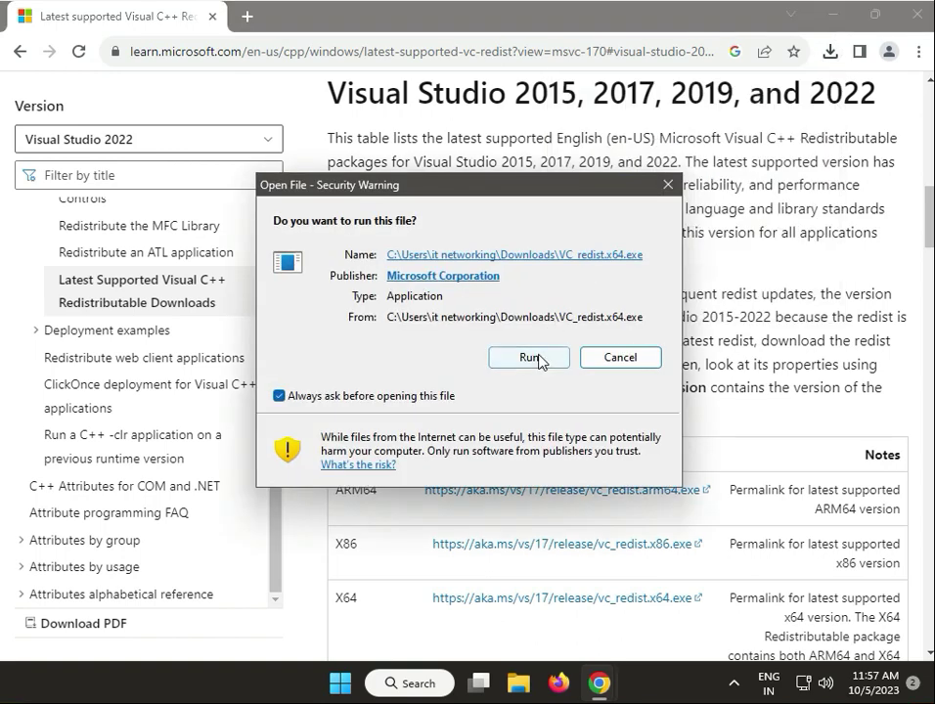
{"action": "left_click", "coordinate": [536, 360]}
{"action": "left_click", "coordinate": [832, 13]}
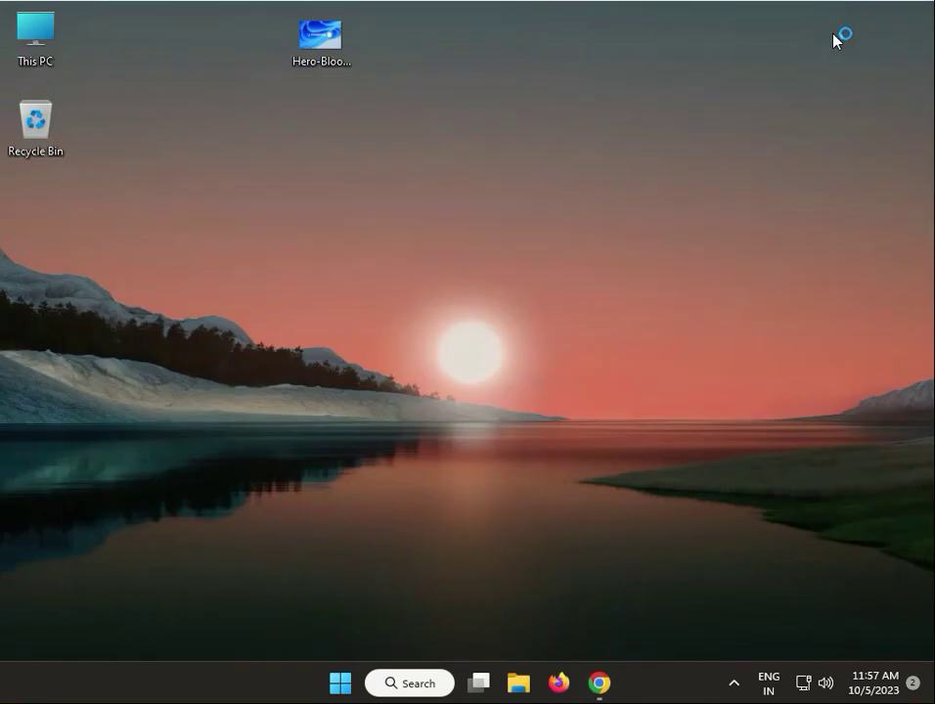
{"action": "left_click", "coordinate": [329, 417]}
{"action": "left_click", "coordinate": [577, 447]}
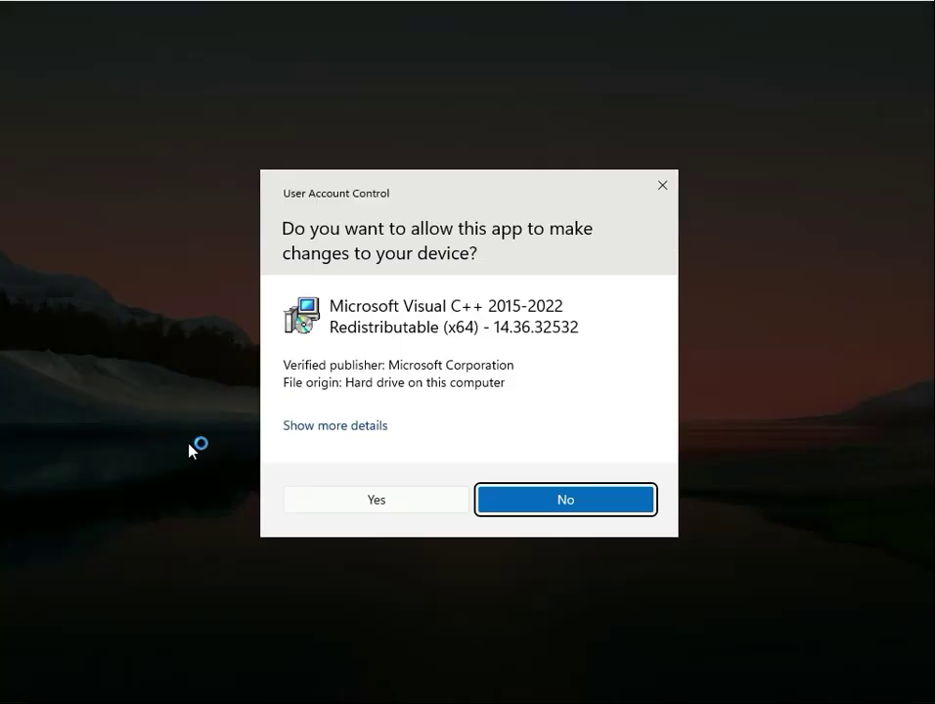
{"action": "left_click", "coordinate": [374, 498]}
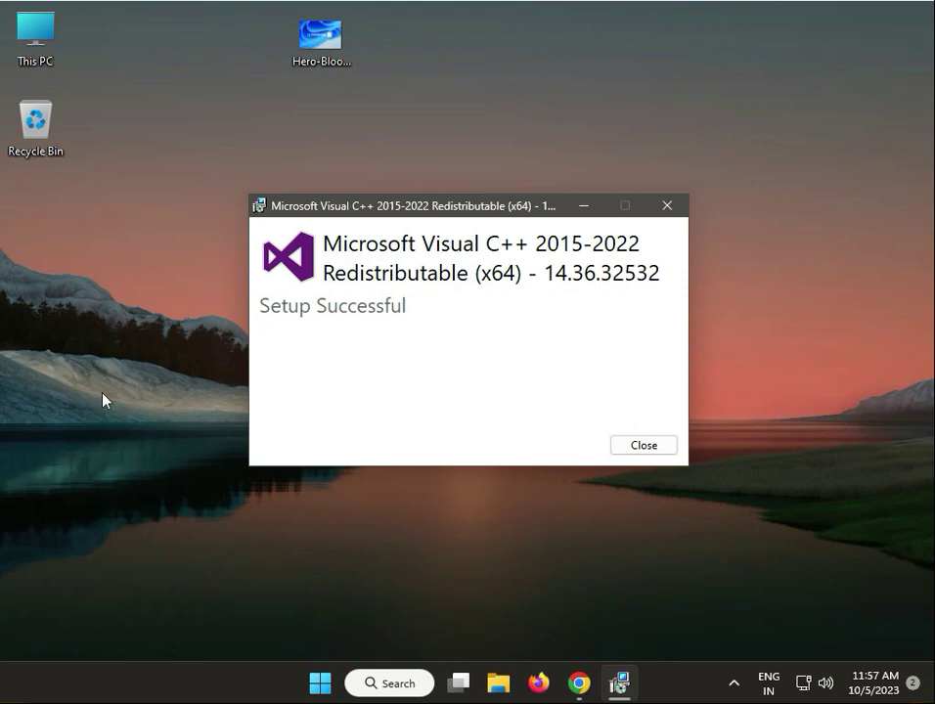
{"action": "left_click", "coordinate": [658, 447]}
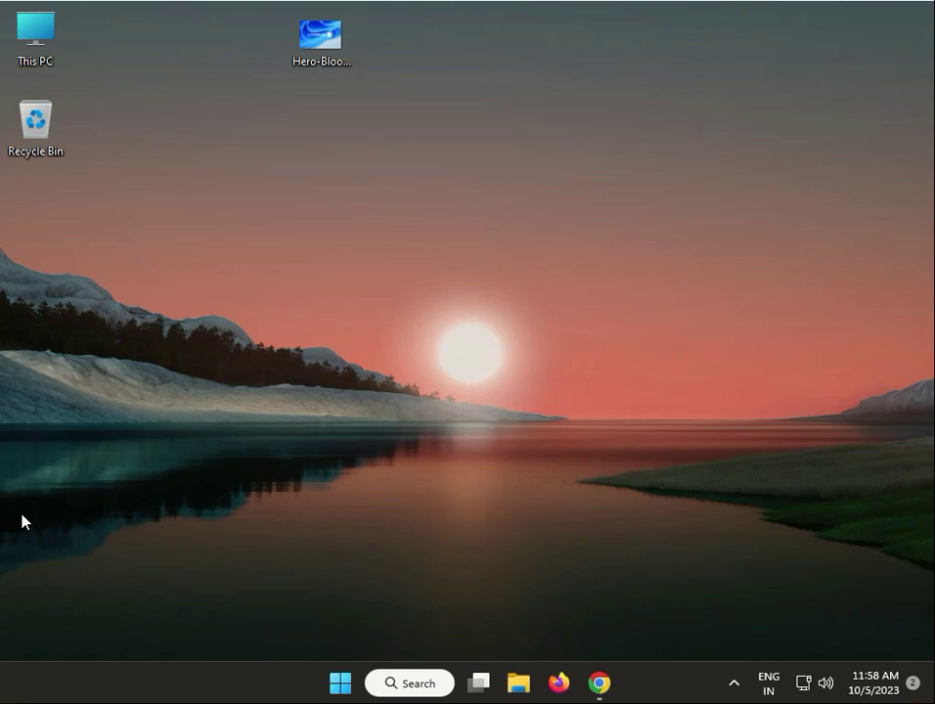
{"action": "left_click", "coordinate": [172, 585]}
{"action": "key", "text": "super+r"}
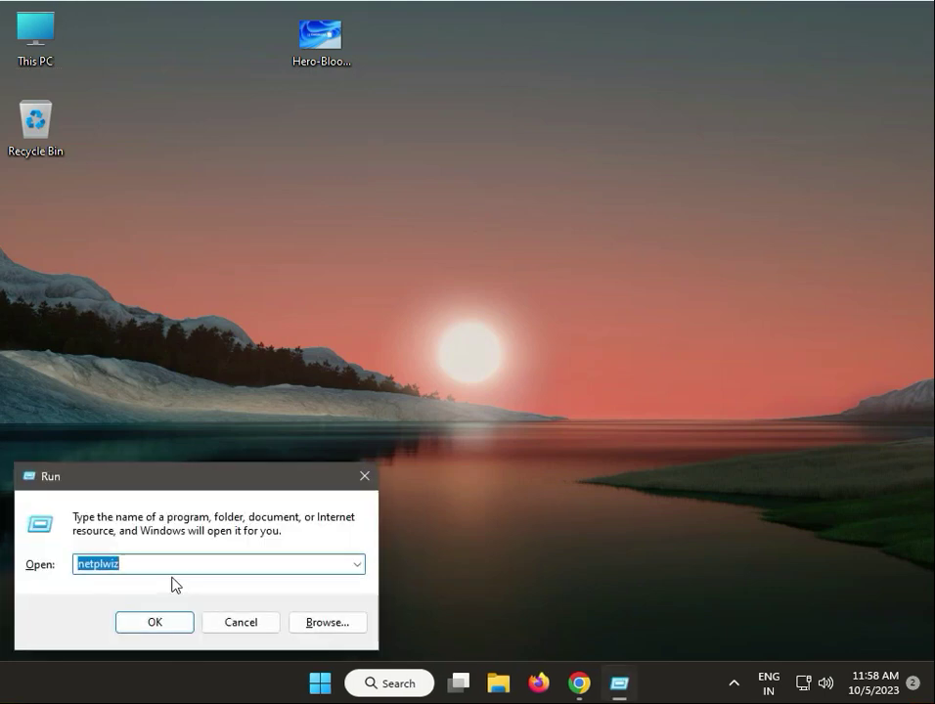
{"action": "type", "text": "msco"}
{"action": "left_click", "coordinate": [173, 583]}
{"action": "key", "text": "Return"}
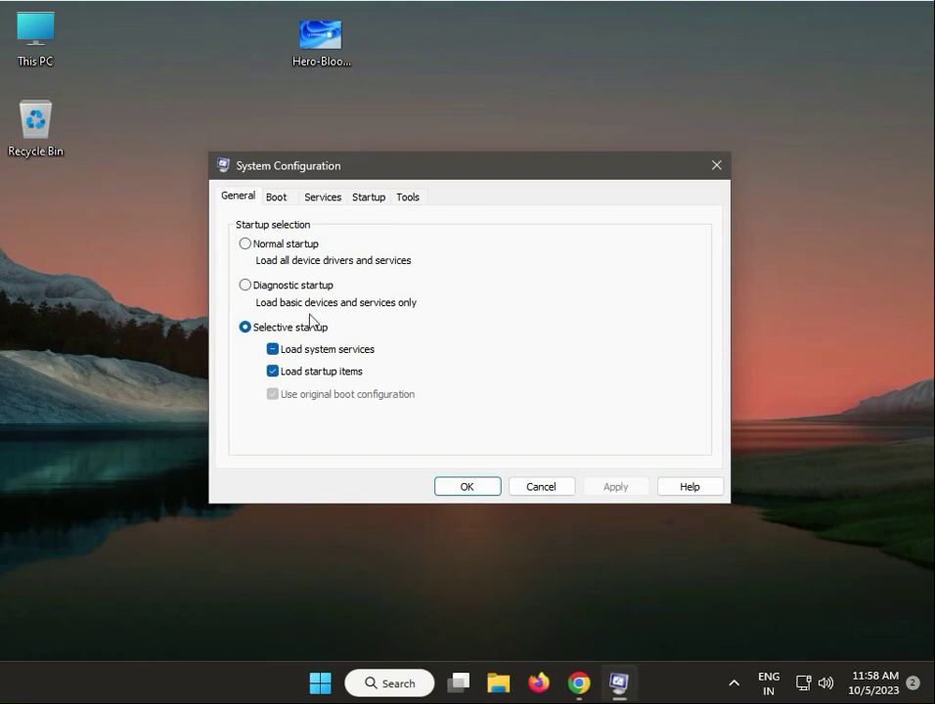
{"action": "left_click", "coordinate": [328, 199]}
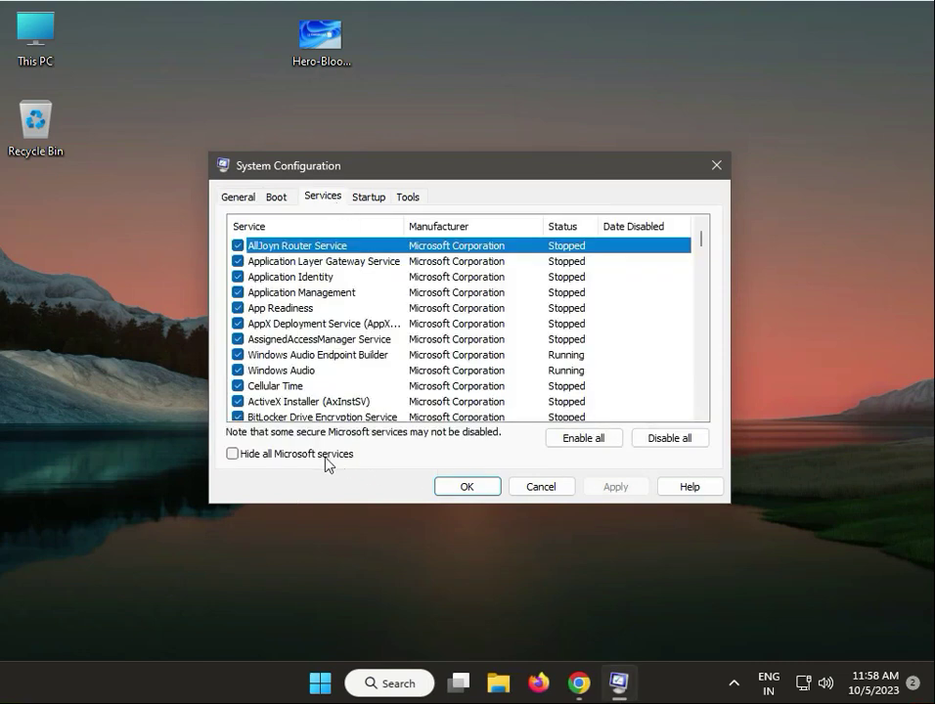
{"action": "left_click", "coordinate": [326, 456]}
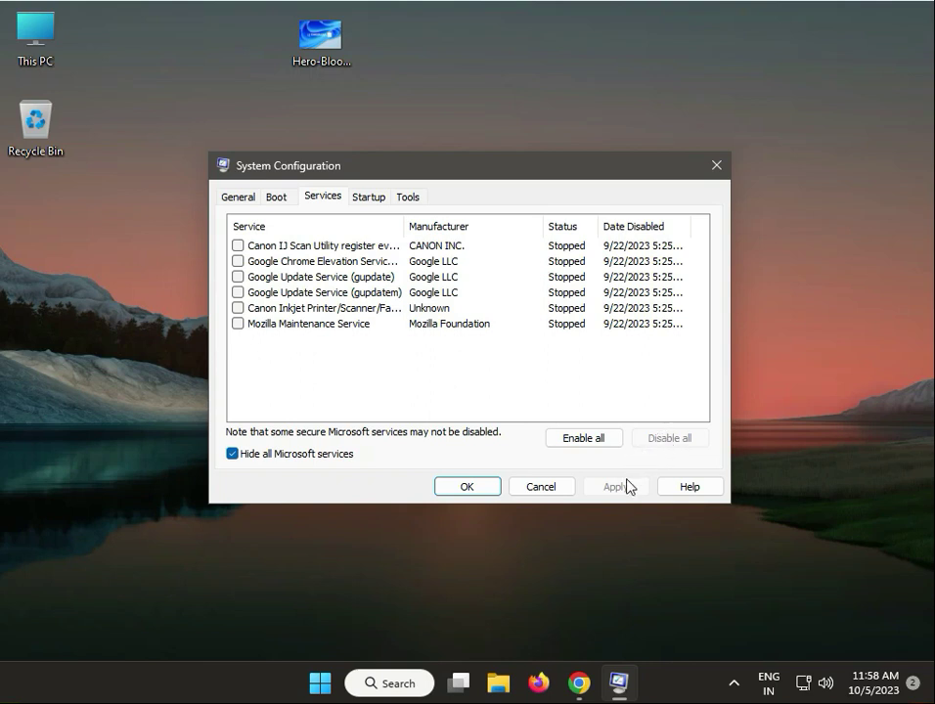
{"action": "left_click", "coordinate": [551, 488]}
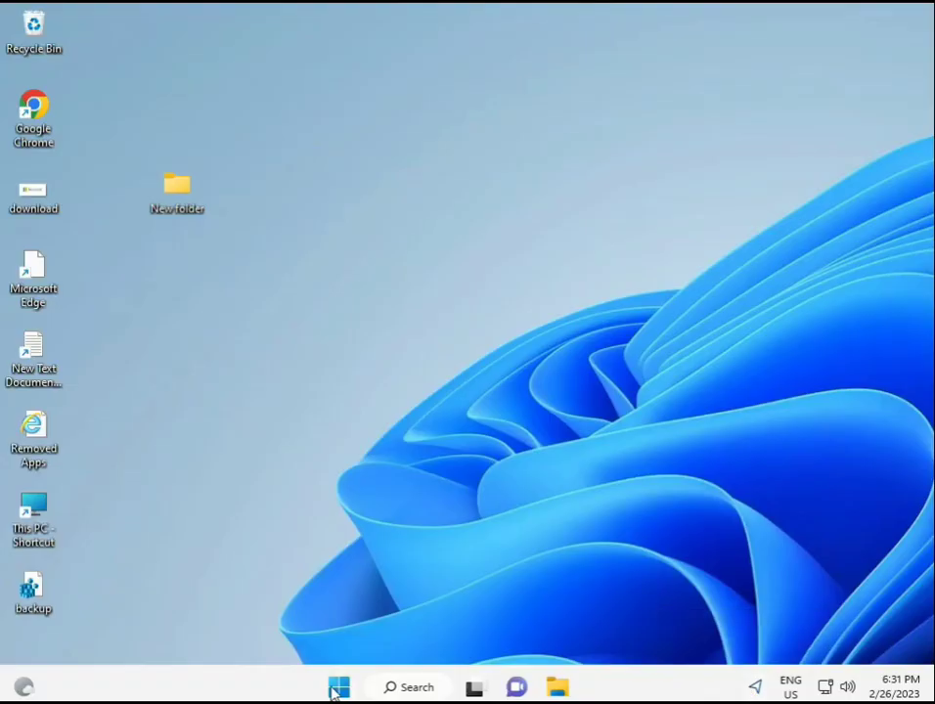
Step: Search Start for 'cmd' and bring up Command Prompt's Run as administrator option
{"action": "left_click", "coordinate": [336, 684]}
{"action": "left_click", "coordinate": [382, 688]}
{"action": "type", "text": "cmd"}
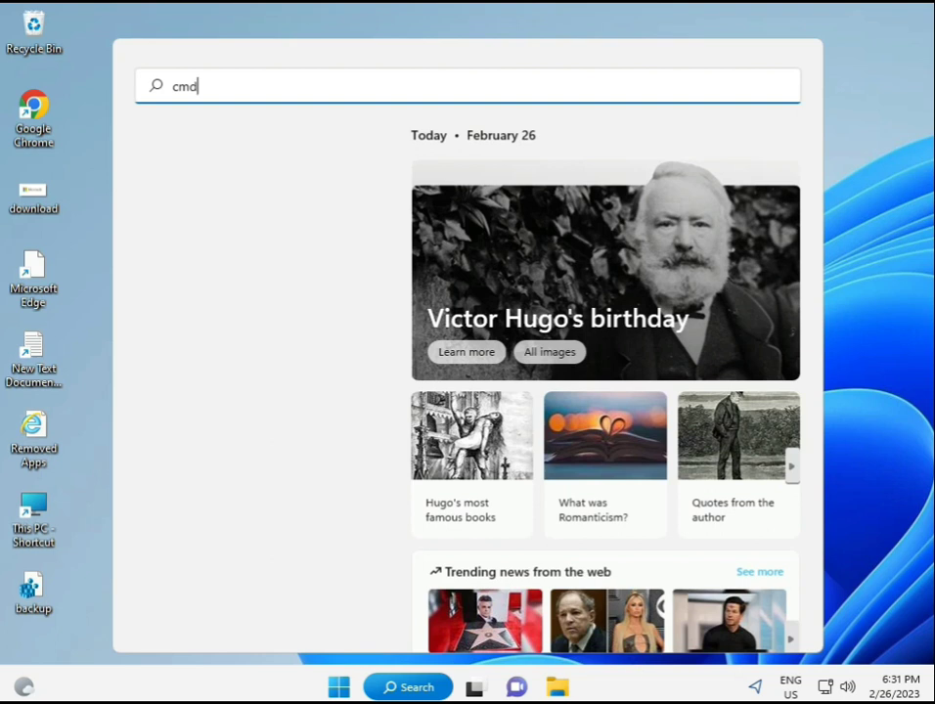
{"action": "left_click", "coordinate": [206, 230]}
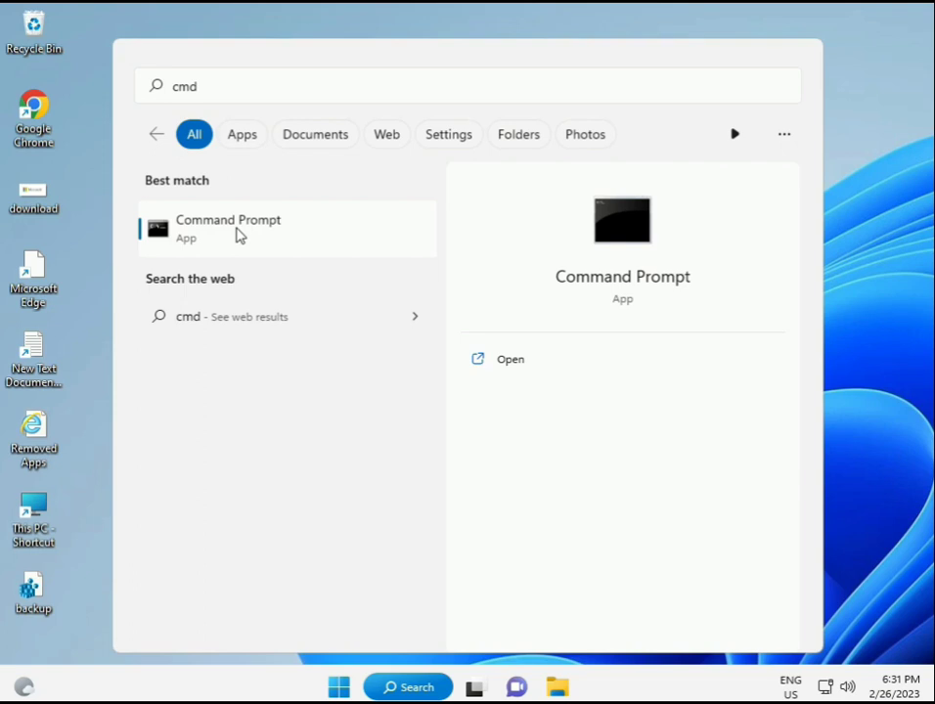
{"action": "right_click", "coordinate": [237, 235]}
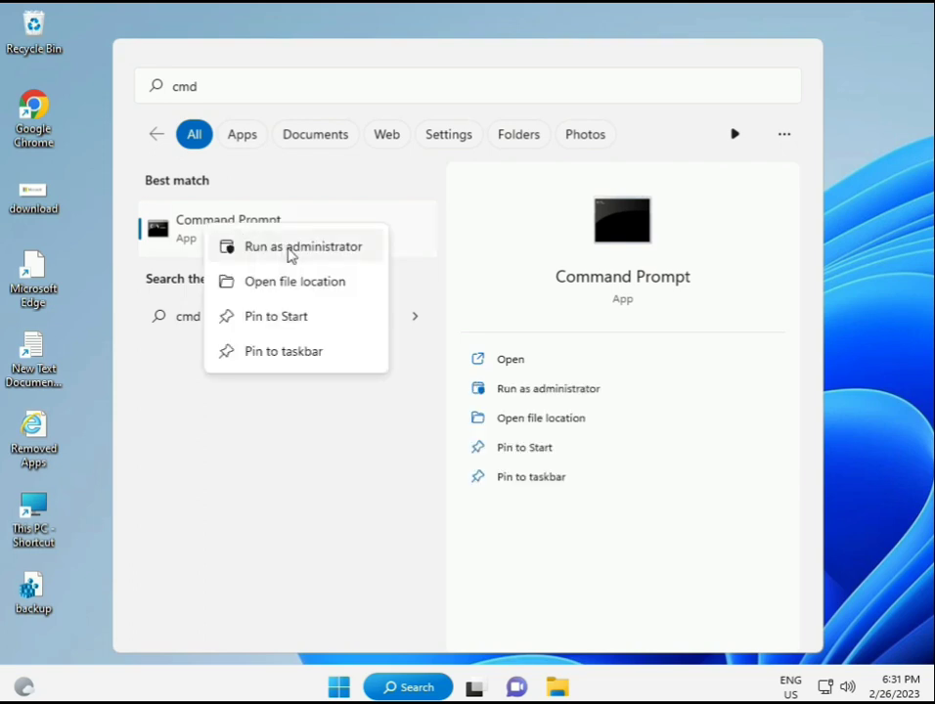
{"action": "key", "text": "Escape"}
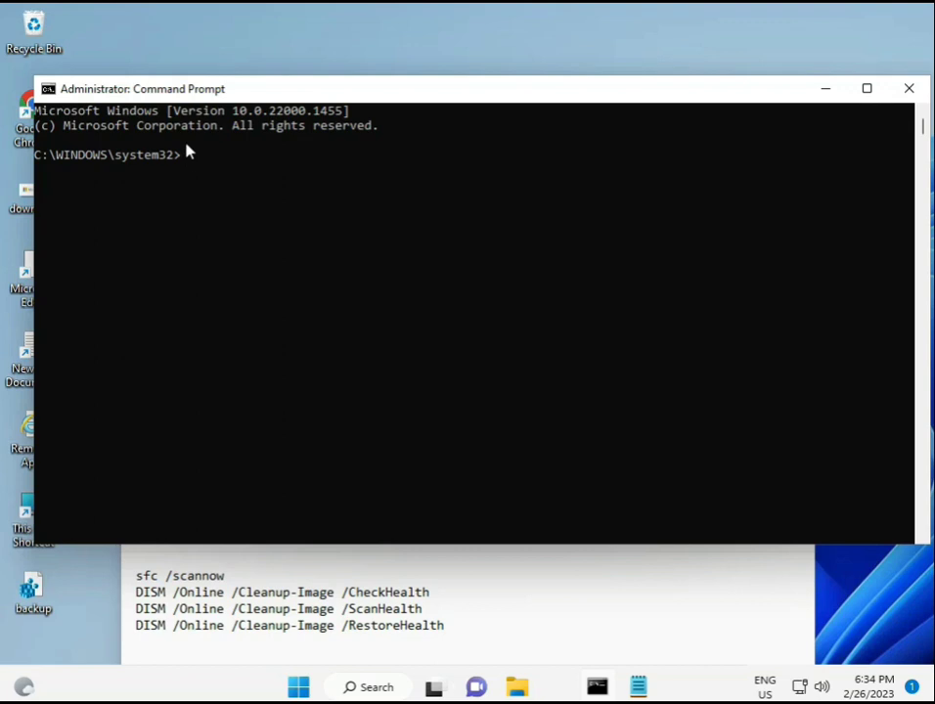
Step: Run 'sfc /scannow' in the administrator console and let verification reach 100%
{"action": "left_click", "coordinate": [185, 157]}
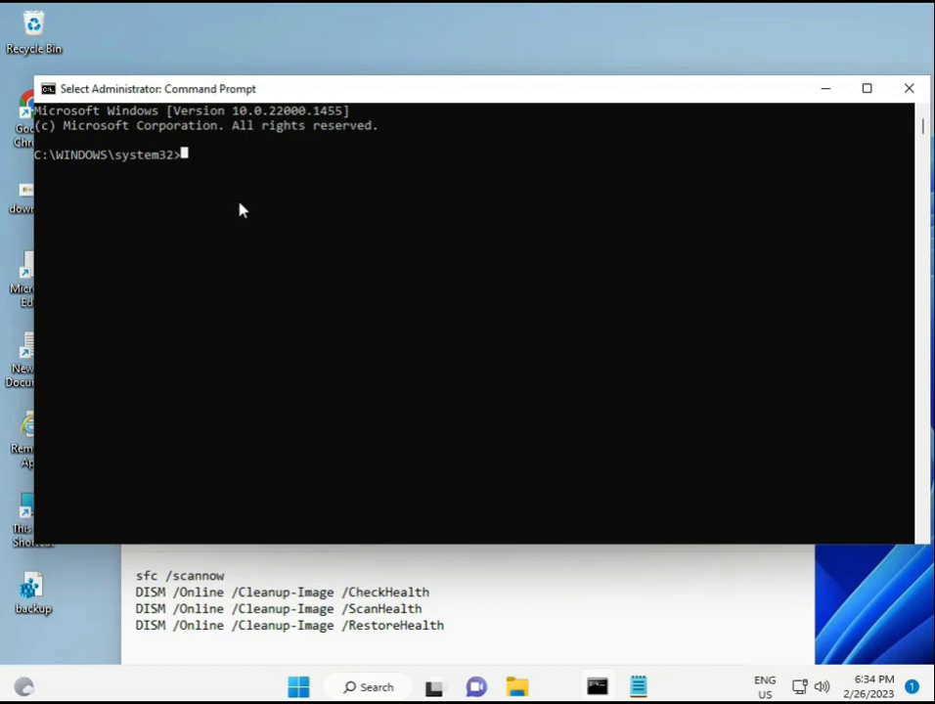
{"action": "type", "text": "sc"}
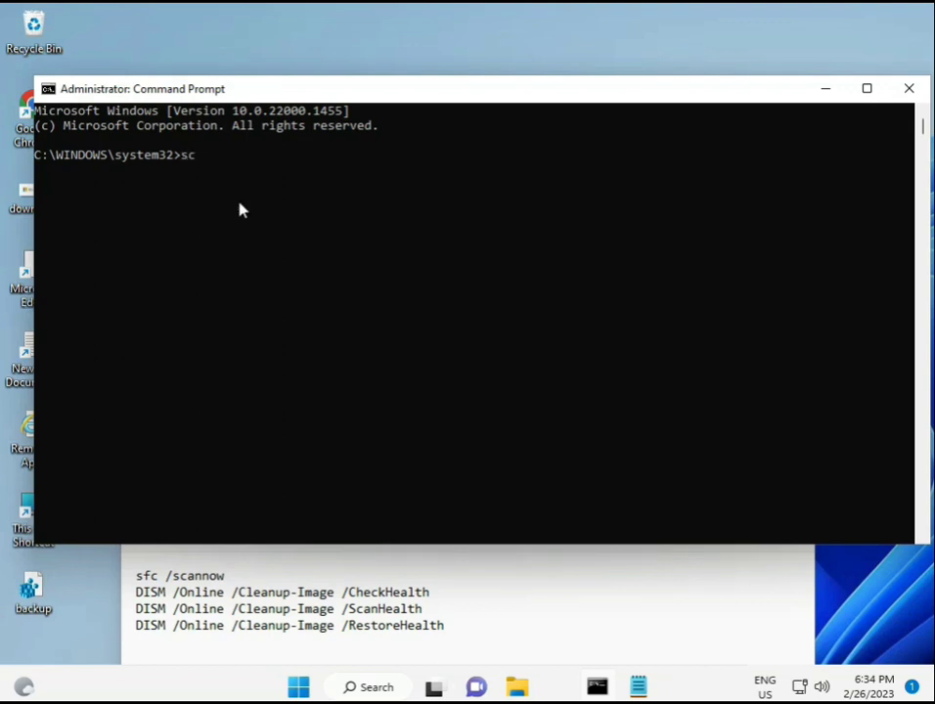
{"action": "key", "text": "BackSpace"}
{"action": "key", "text": "BackSpace"}
{"action": "type", "text": "sfc /scannow"}
{"action": "key", "text": "Return"}
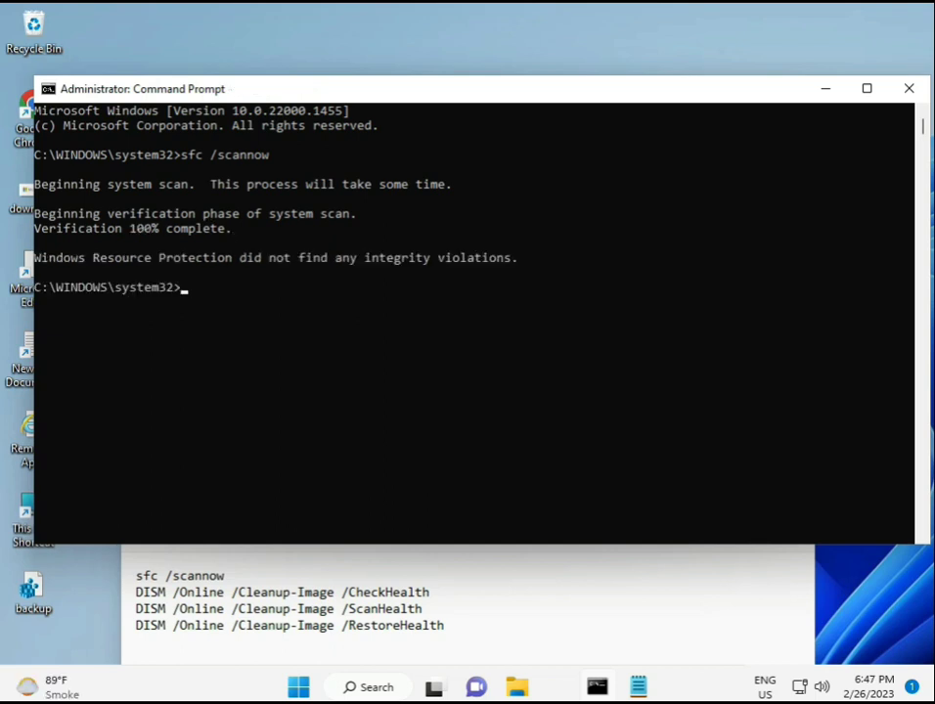
Step: Copy 'DISM /Online /Cleanup-Image /CheckHealth' from Notepad, paste it into Command Prompt and run it
{"action": "left_click", "coordinate": [140, 587]}
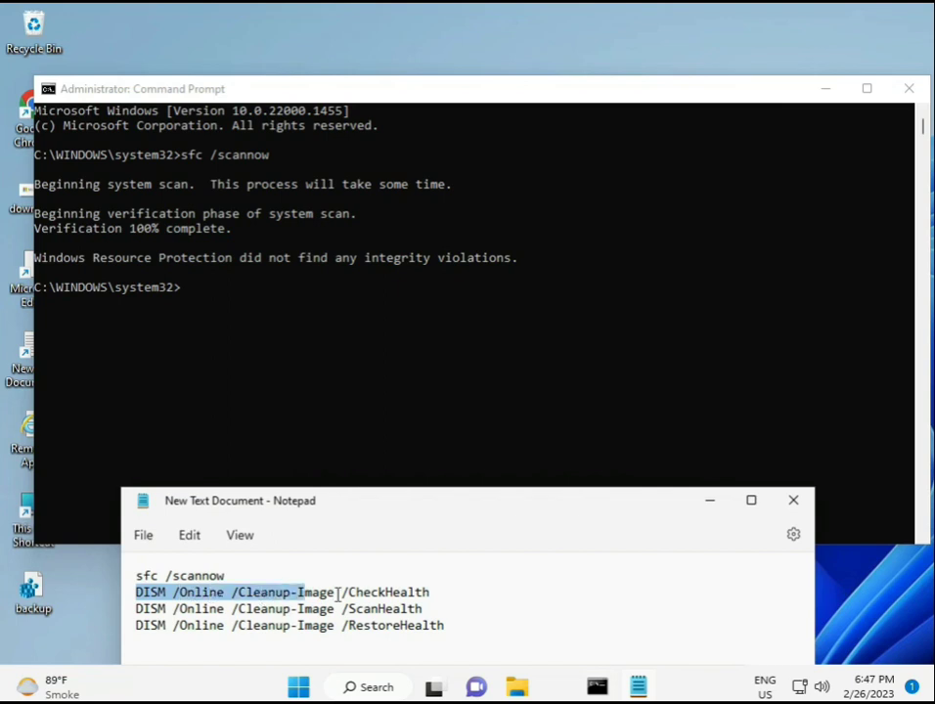
{"action": "left_click_drag", "start_coordinate": [139, 590], "coordinate": [433, 592]}
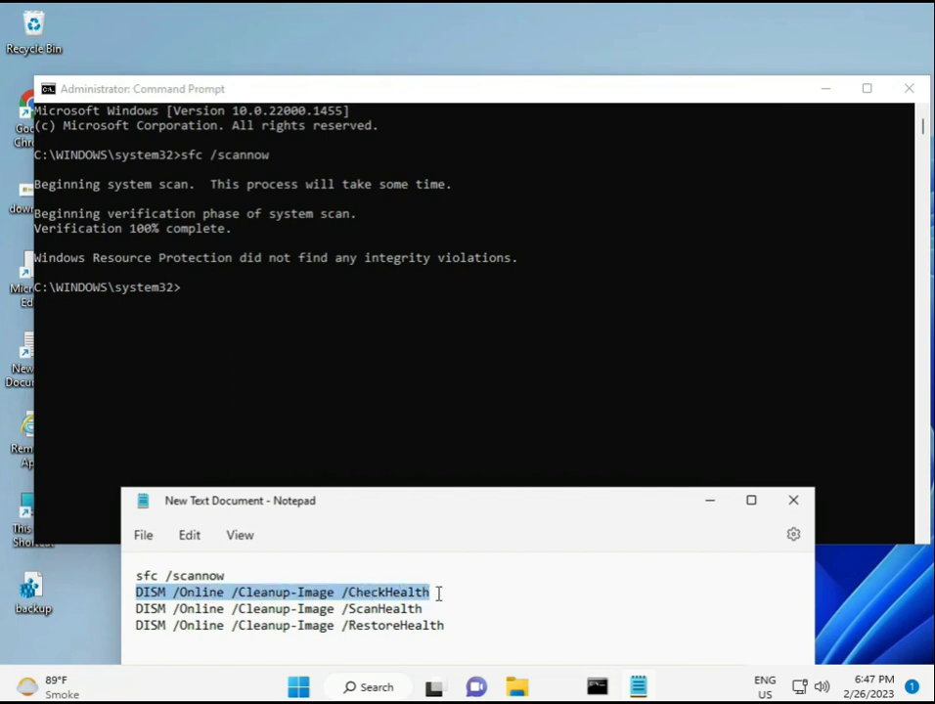
{"action": "right_click", "coordinate": [248, 593]}
{"action": "left_click", "coordinate": [293, 305]}
{"action": "left_click", "coordinate": [187, 293]}
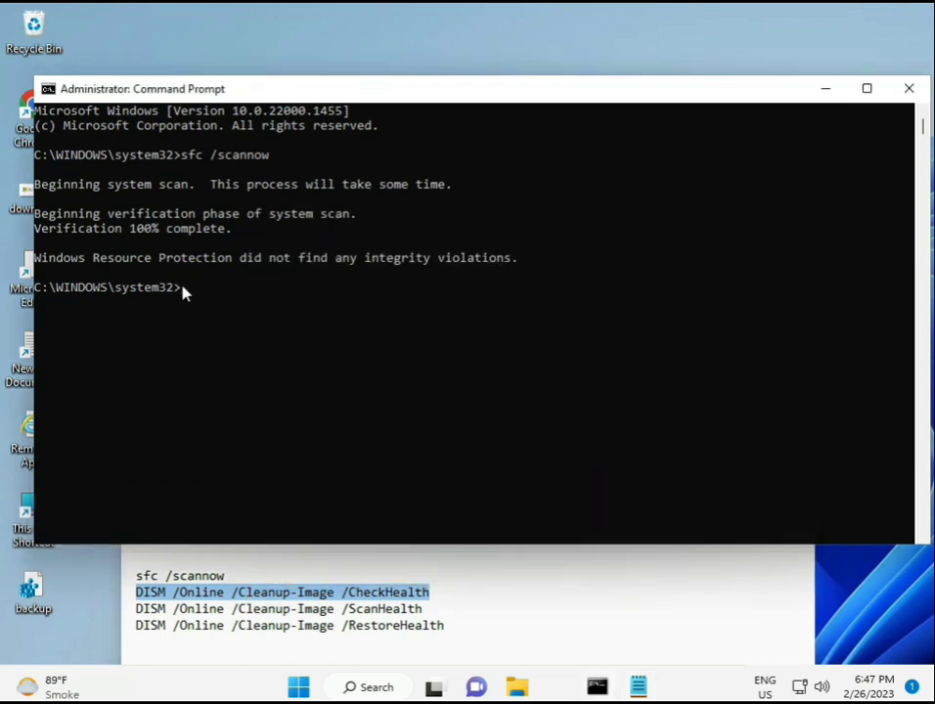
{"action": "right_click", "coordinate": [75, 91]}
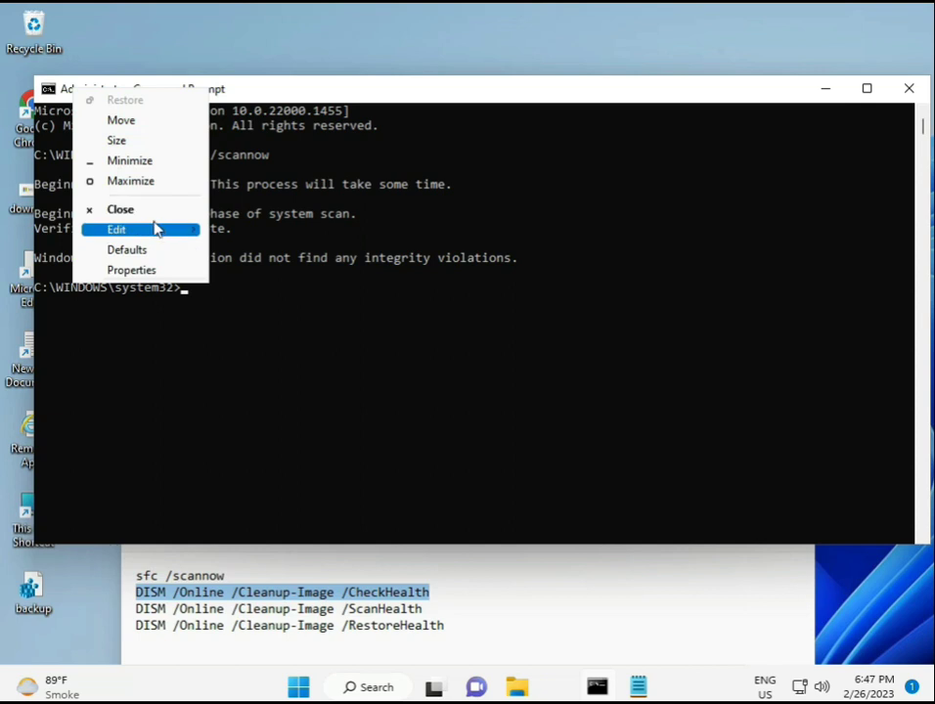
{"action": "left_click", "coordinate": [248, 271]}
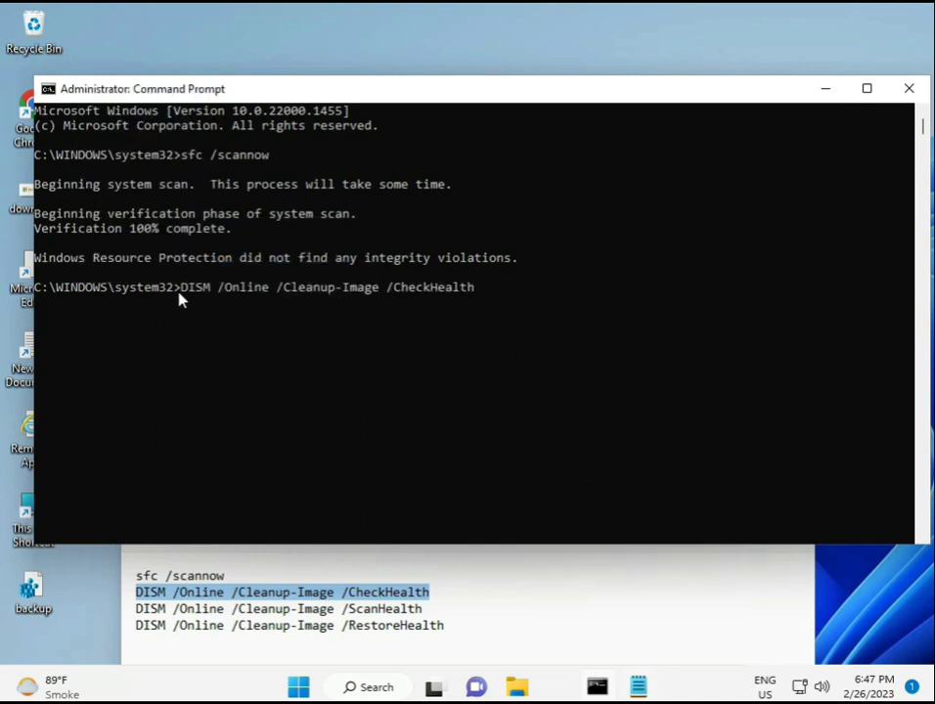
{"action": "left_click", "coordinate": [191, 292]}
{"action": "key", "text": "Escape"}
{"action": "key", "text": "Return"}
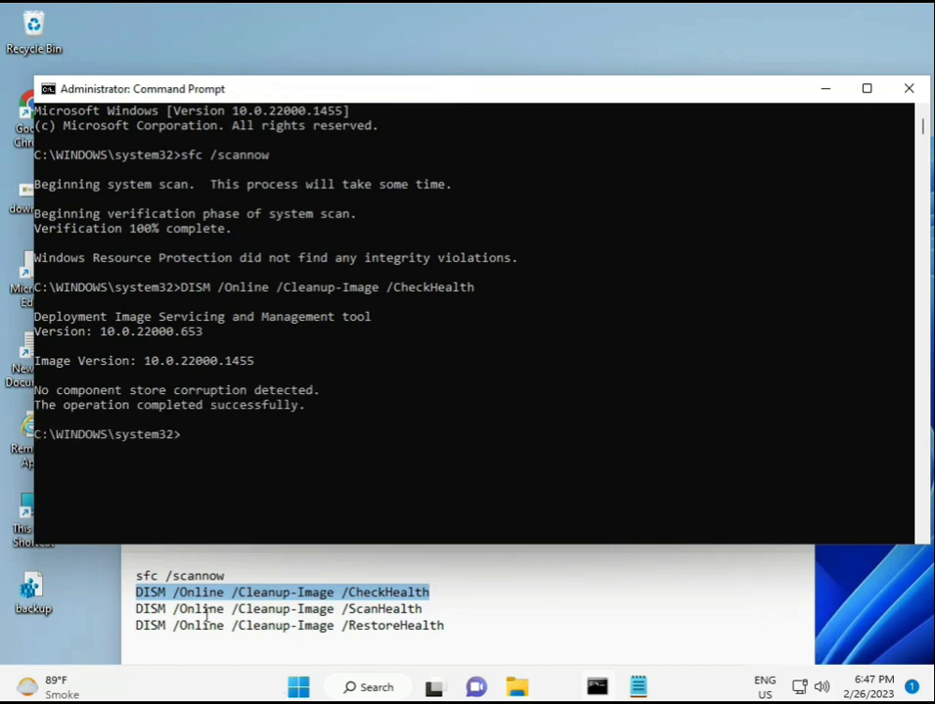
Step: Copy 'DISM /Online /Cleanup-Image /ScanHealth' from Notepad, paste it at the prompt and run it
{"action": "left_click", "coordinate": [138, 610]}
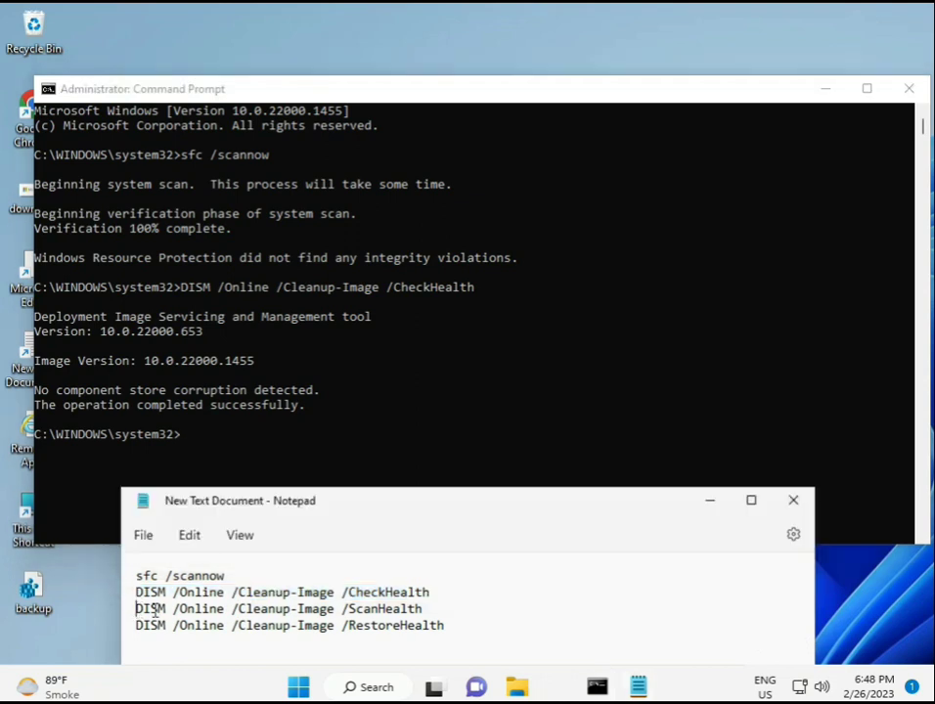
{"action": "left_click", "coordinate": [444, 610], "text": "shift"}
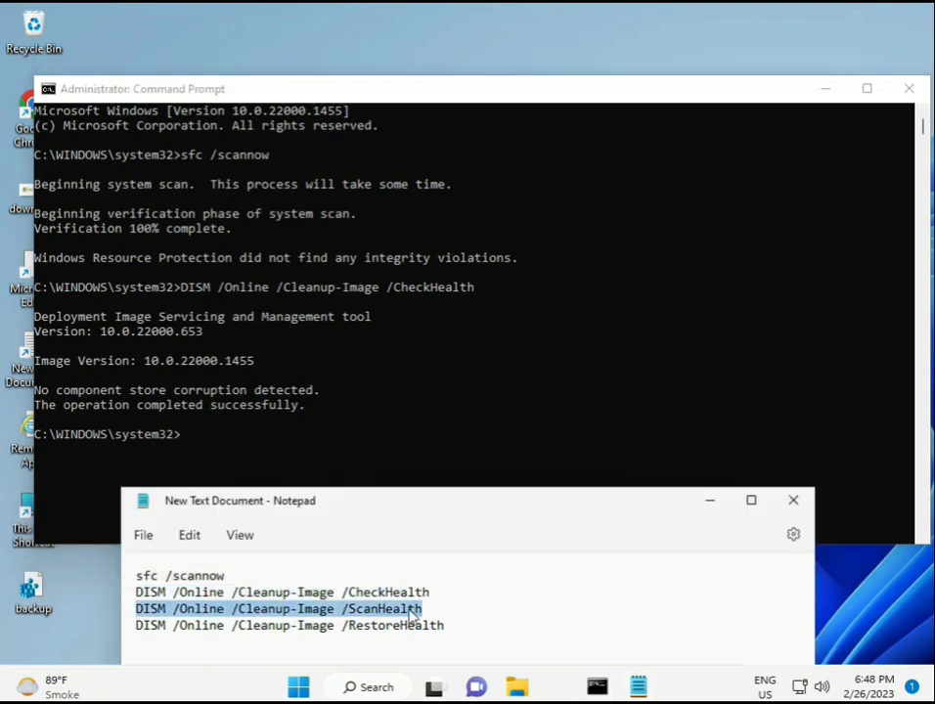
{"action": "right_click", "coordinate": [412, 612]}
{"action": "left_click", "coordinate": [454, 343]}
{"action": "left_click", "coordinate": [205, 444]}
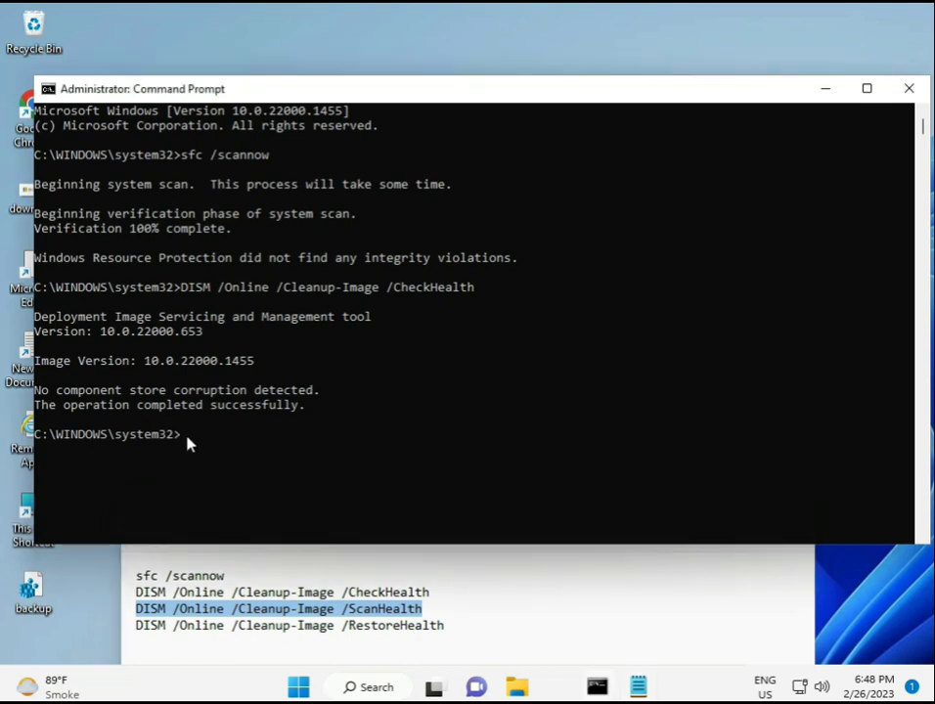
{"action": "right_click", "coordinate": [189, 444]}
{"action": "key", "text": "Return"}
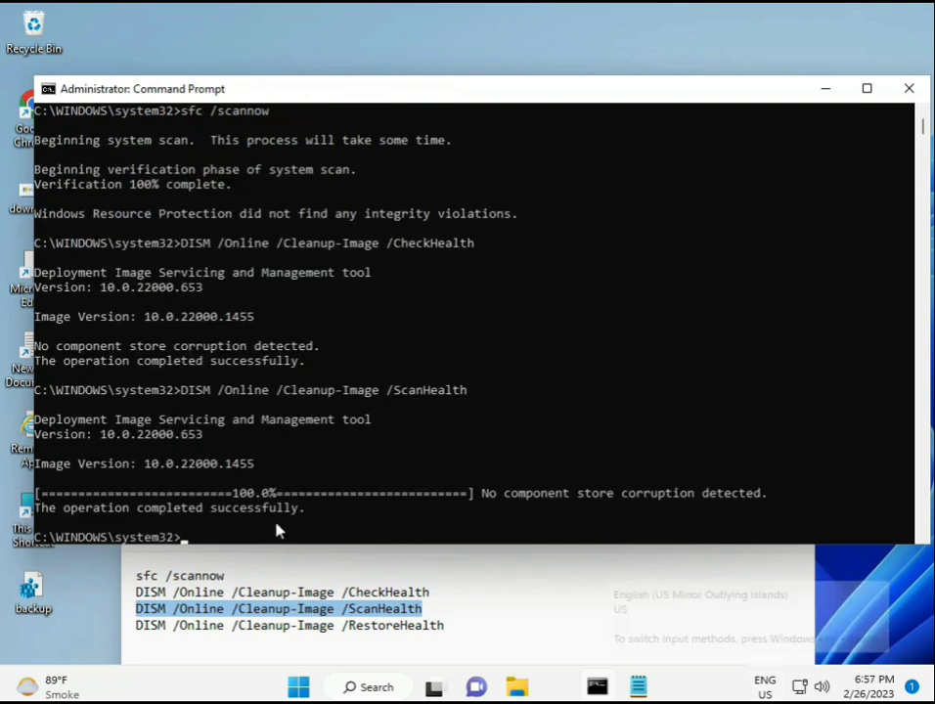
Step: Copy the 'DISM /Online /Cleanup-Image /RestoreHealth' line from the Notepad command list
{"action": "left_click_drag", "start_coordinate": [204, 508], "coordinate": [305, 510]}
{"action": "triple_click", "coordinate": [219, 630]}
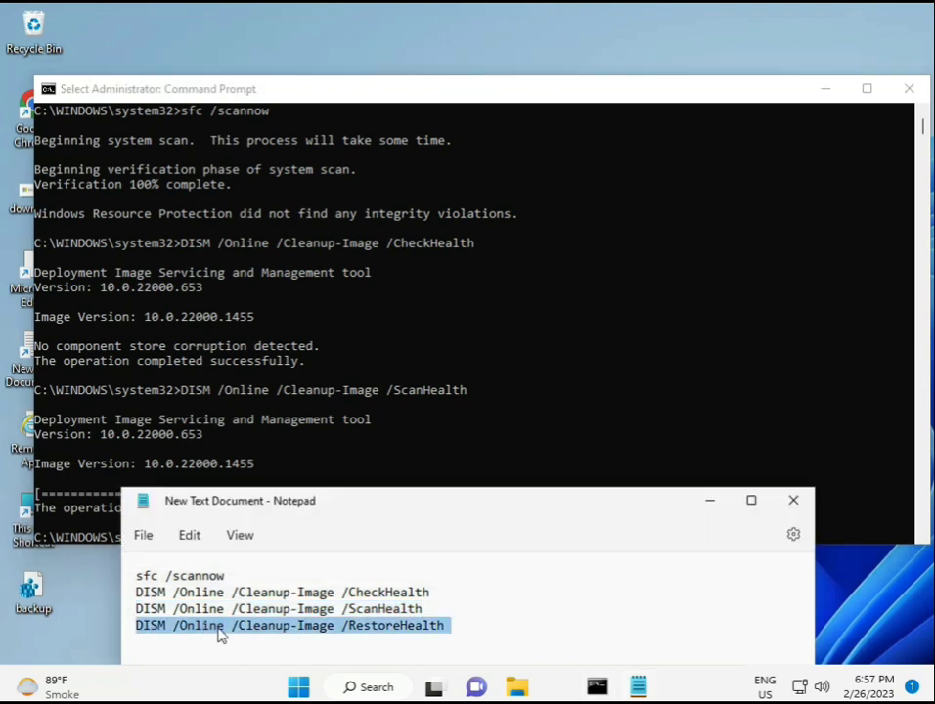
{"action": "right_click", "coordinate": [220, 636]}
{"action": "left_click", "coordinate": [272, 355]}
{"action": "left_click", "coordinate": [259, 477]}
Step: Paste the RestoreHealth command at the admin prompt and run the repair
{"action": "left_click", "coordinate": [184, 543]}
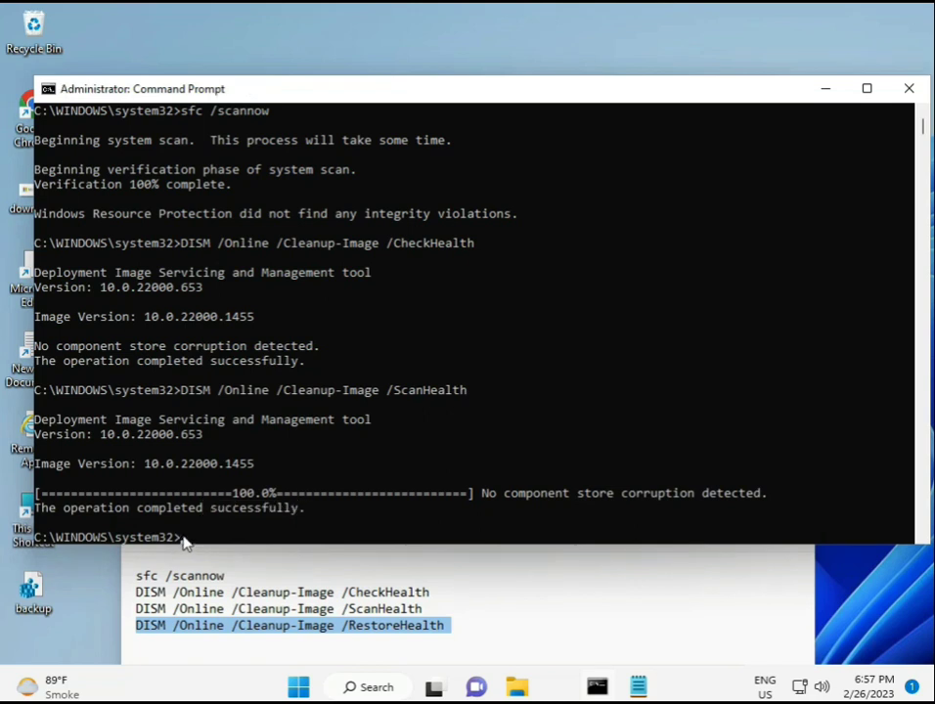
{"action": "left_click", "coordinate": [183, 544]}
{"action": "right_click", "coordinate": [184, 544]}
{"action": "key", "text": "Return"}
{"action": "scroll", "coordinate": [572, 444], "scroll_direction": "down", "scroll_amount": 3}
{"action": "scroll", "coordinate": [553, 443], "scroll_direction": "up", "scroll_amount": 7}
{"action": "scroll", "coordinate": [236, 453], "scroll_direction": "up", "scroll_amount": 2}
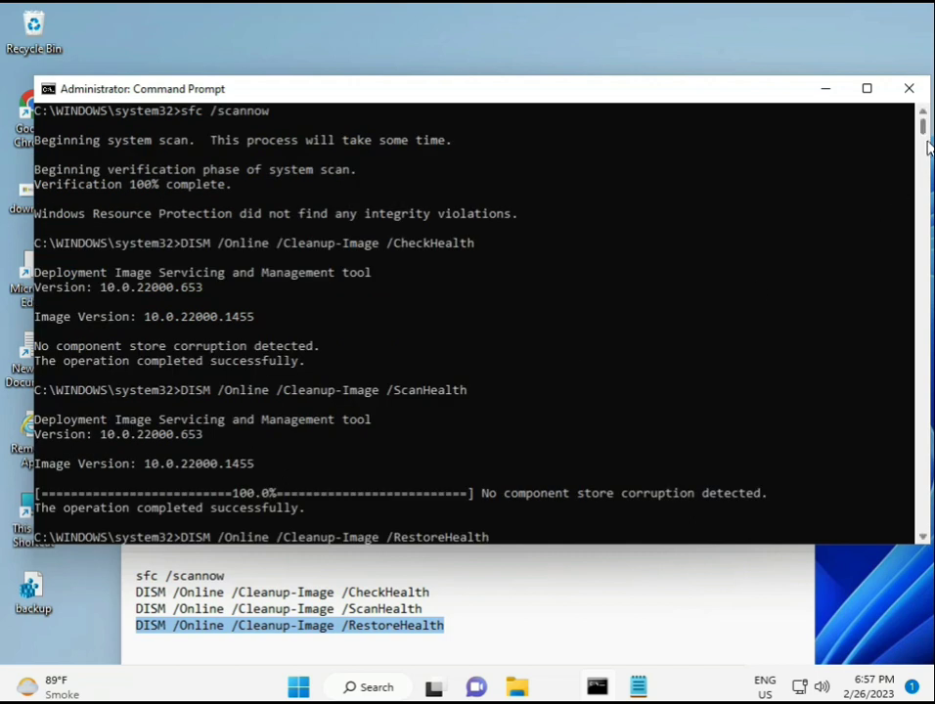
{"action": "scroll", "coordinate": [927, 143], "scroll_direction": "down", "scroll_amount": 6}
{"action": "scroll", "coordinate": [927, 142], "scroll_direction": "down", "scroll_amount": 5}
{"action": "scroll", "coordinate": [927, 139], "scroll_direction": "up", "scroll_amount": 5}
{"action": "left_click", "coordinate": [183, 274]}
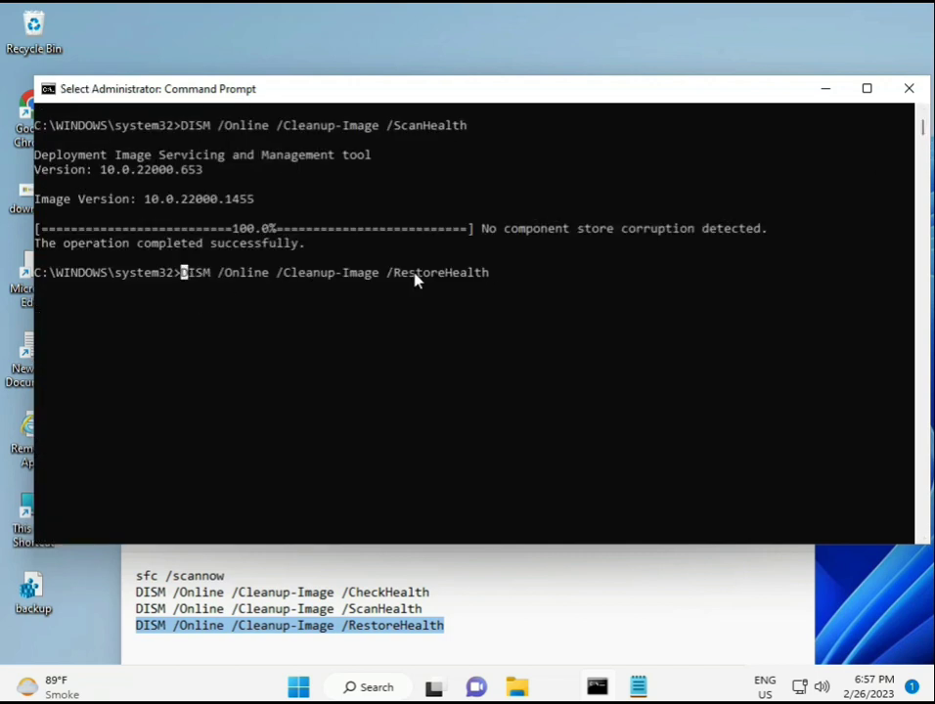
{"action": "key", "text": "Escape"}
{"action": "key", "text": "Return"}
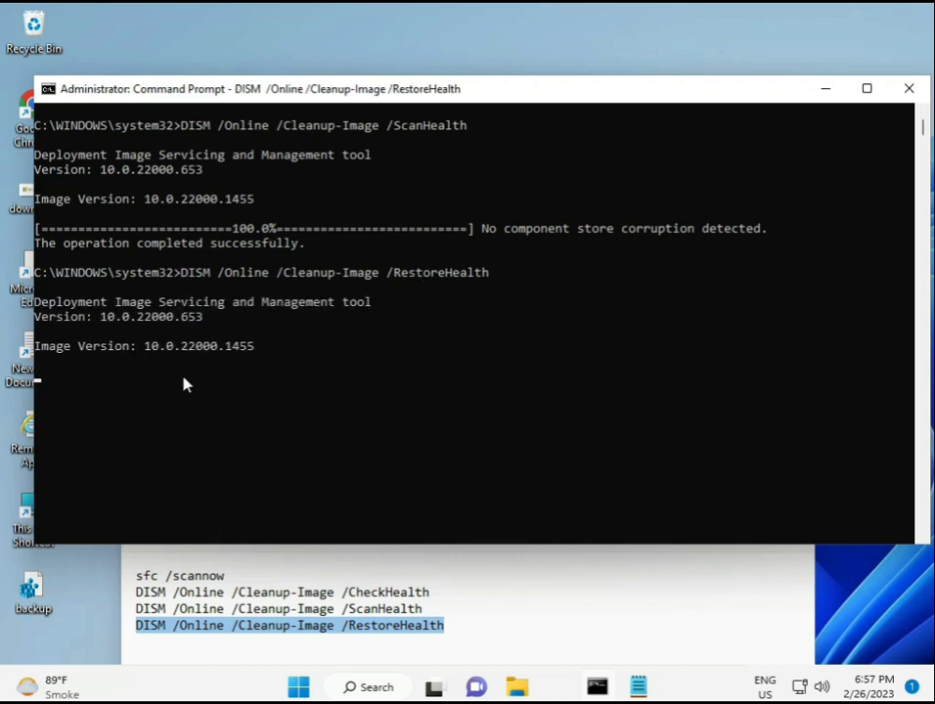